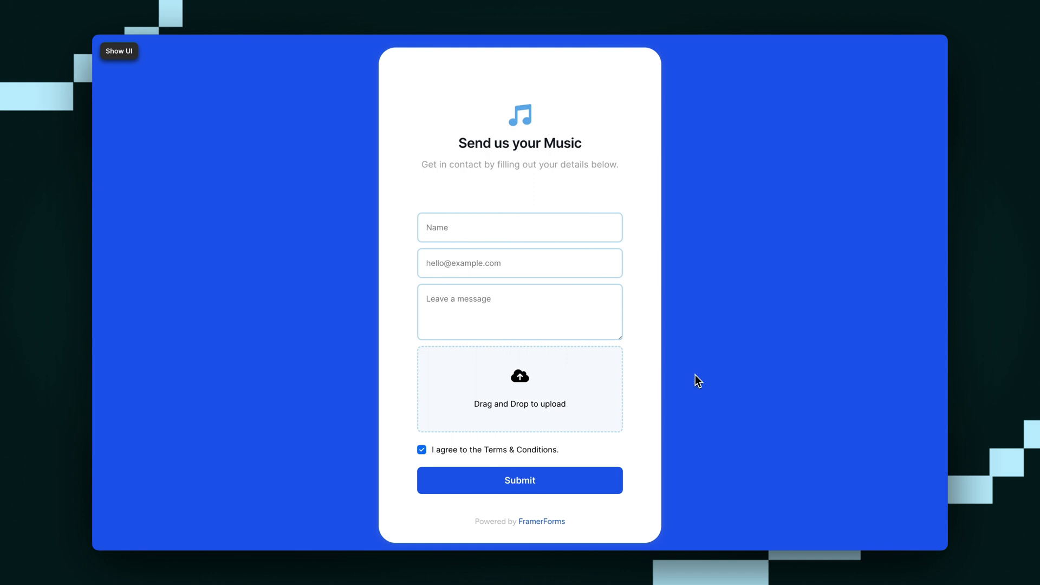
# Step: Attach Image.png from the Desktop to the form's drag-and-drop upload area in the preview
pyautogui.click(566, 388)
pyautogui.click(423, 238)
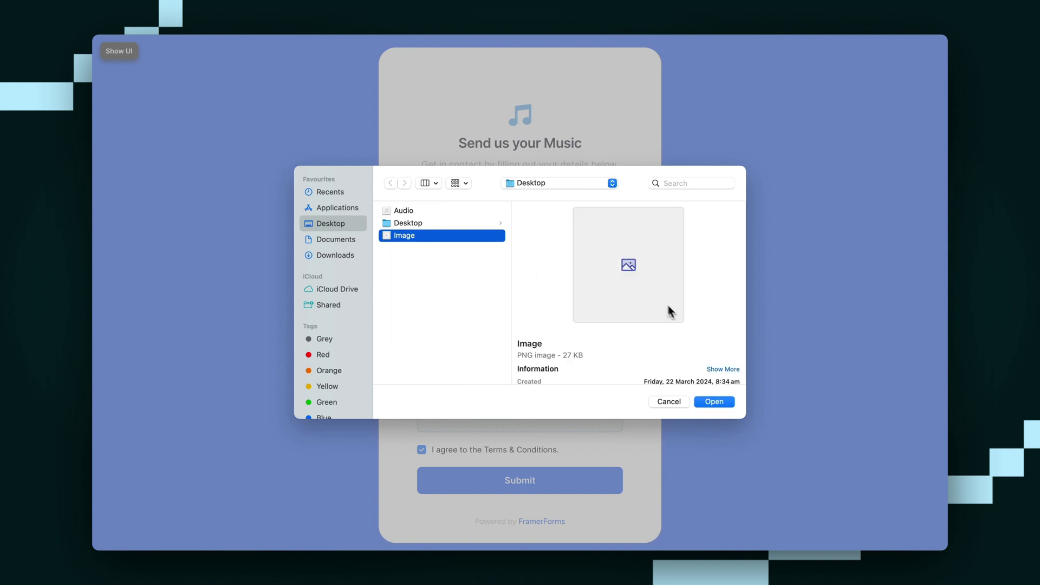
pyautogui.click(715, 402)
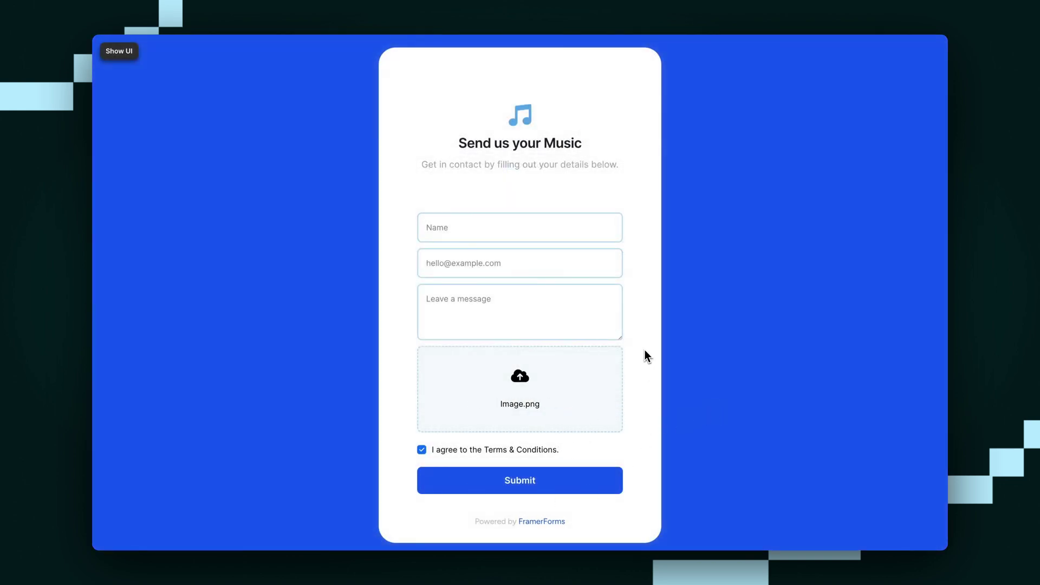
# Step: Go to the FramerForms site and show its Form Templates gallery
pyautogui.hotkey('ctrl', 'Tab')
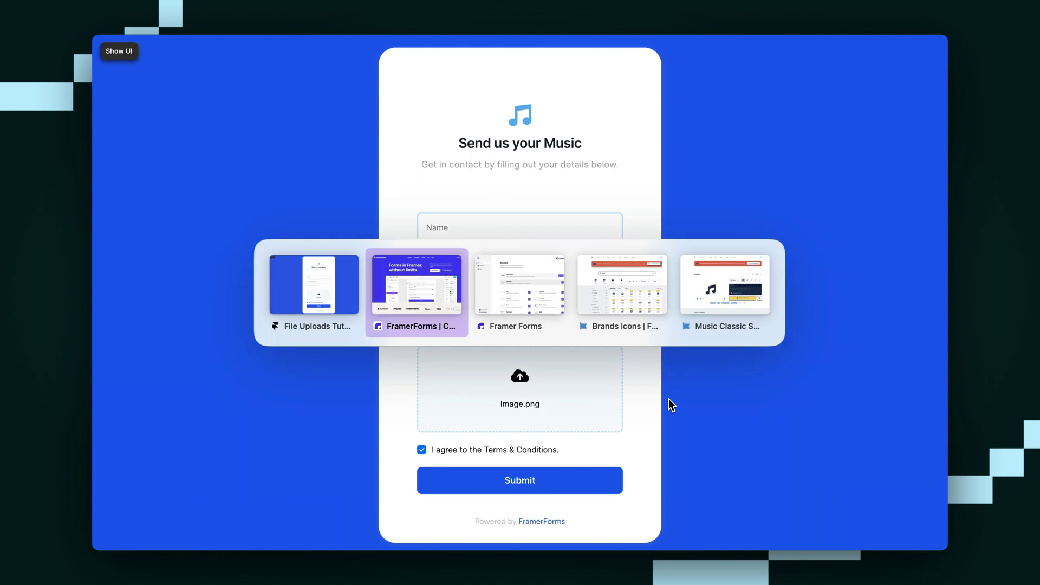
pyautogui.click(414, 309)
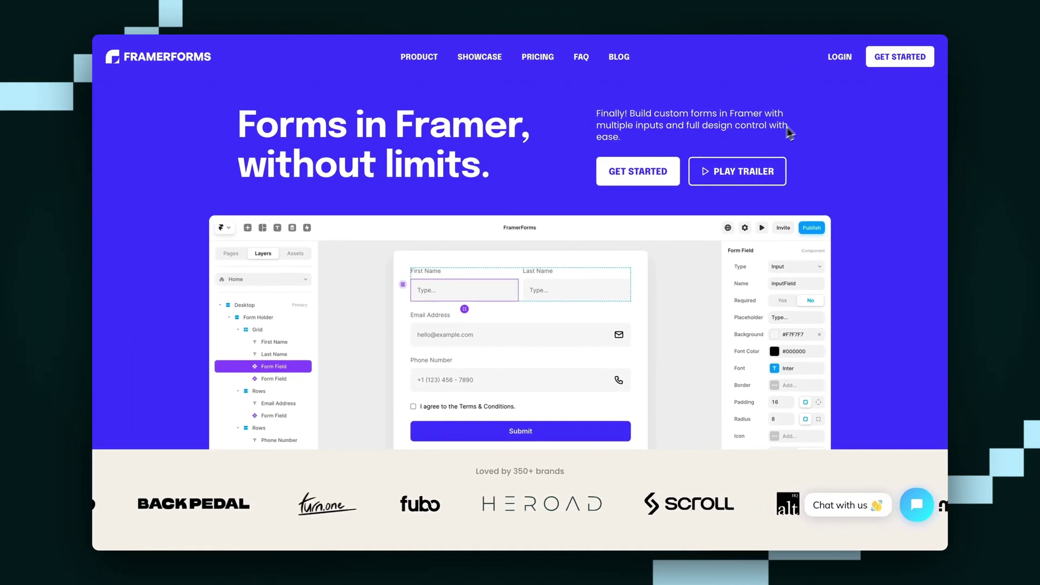
pyautogui.scroll(-1, 892, 147)
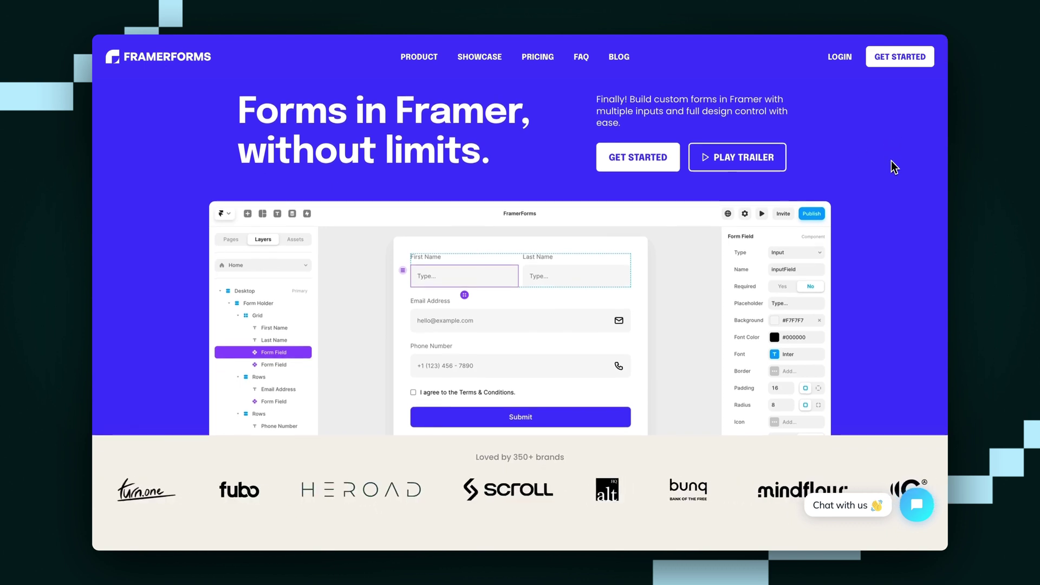
pyautogui.hotkey('alt', 'Tab')
pyautogui.hotkey('alt', 'Tab')
pyautogui.hotkey('alt', 'Tab')
pyautogui.hotkey('alt', 'shift', 'Tab')
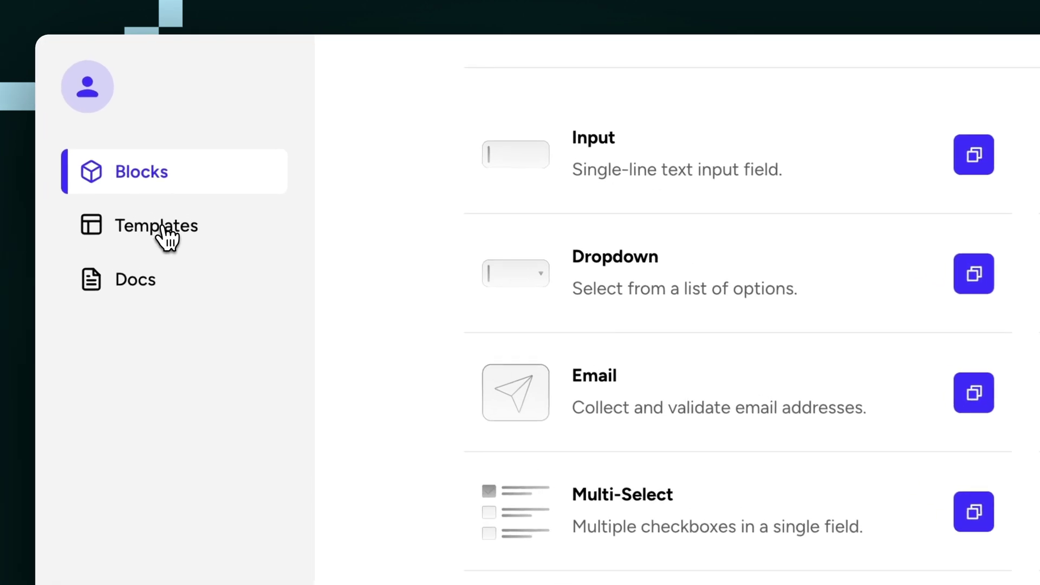
pyautogui.click(162, 216)
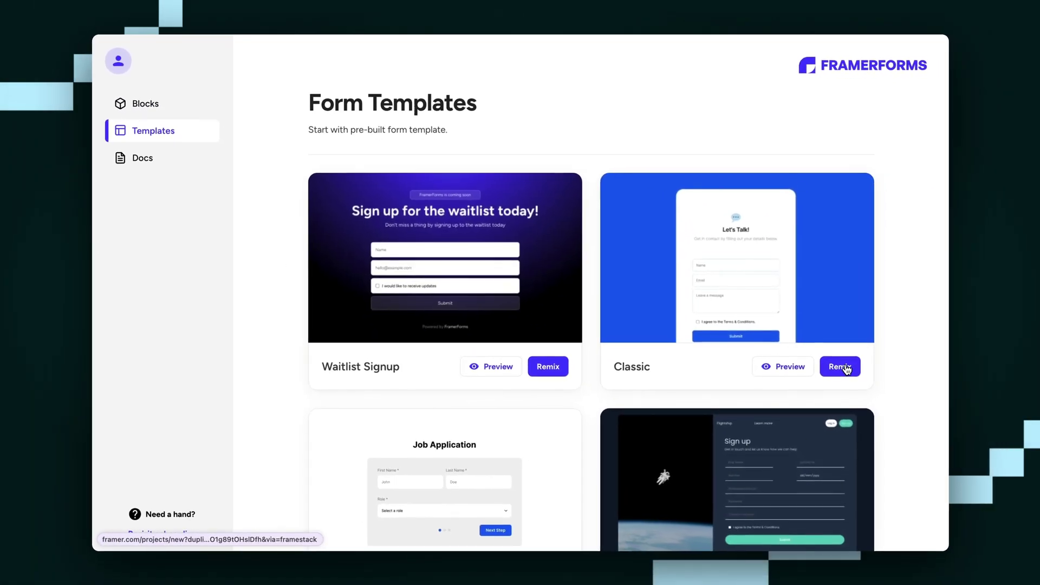
# Step: Remix the Classic template into Framer, then copy the File Upload block from FramerForms Blocks
pyautogui.click(848, 372)
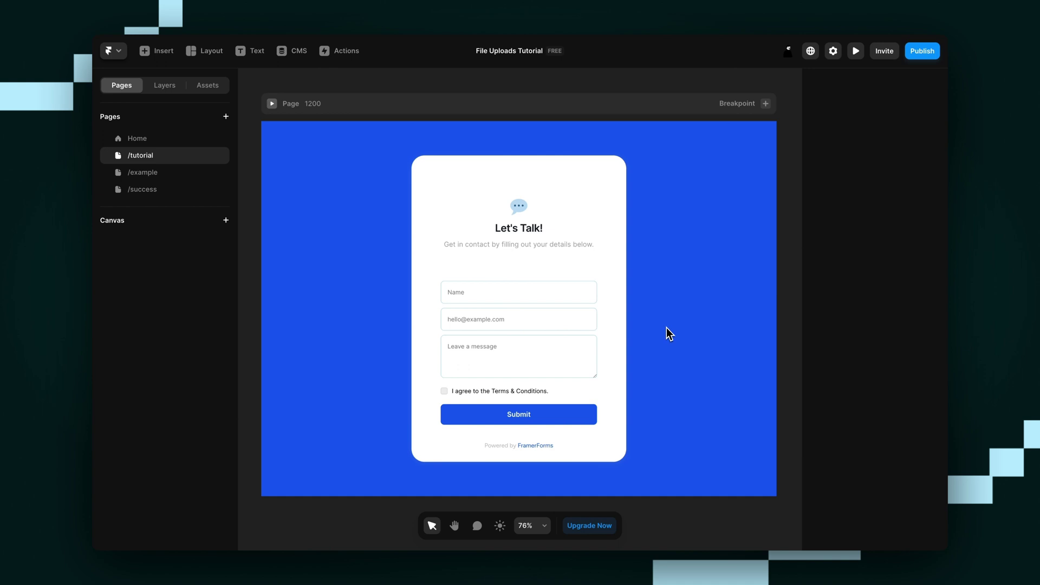
pyautogui.hotkey('alt', 'Tab')
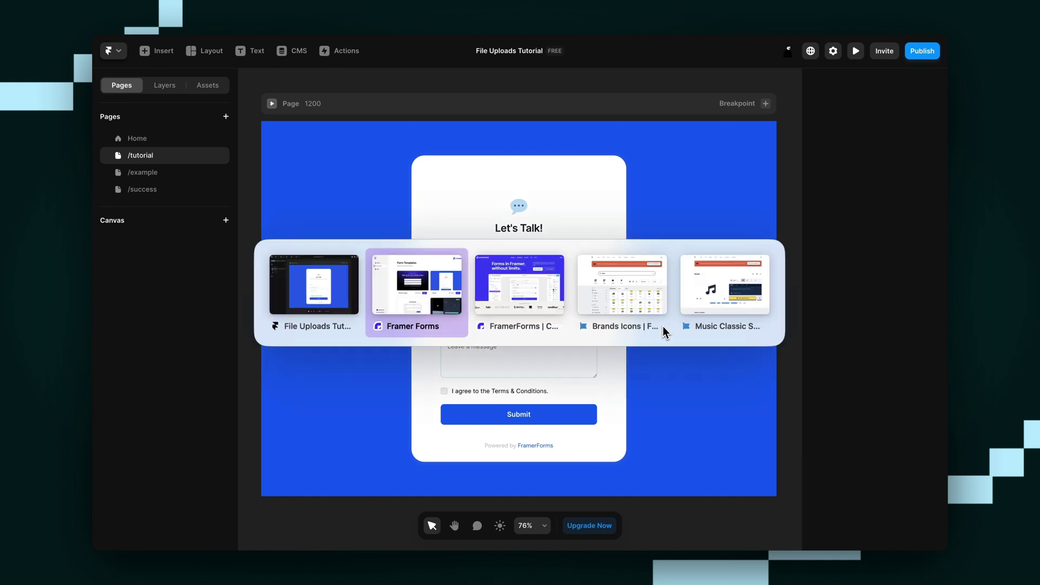
pyautogui.click(430, 297)
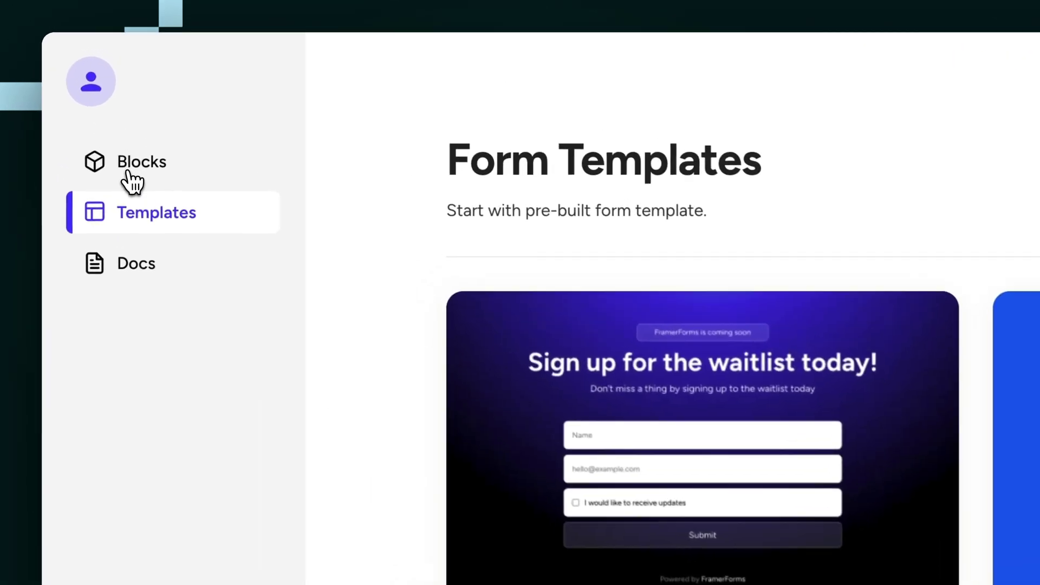
pyautogui.click(142, 107)
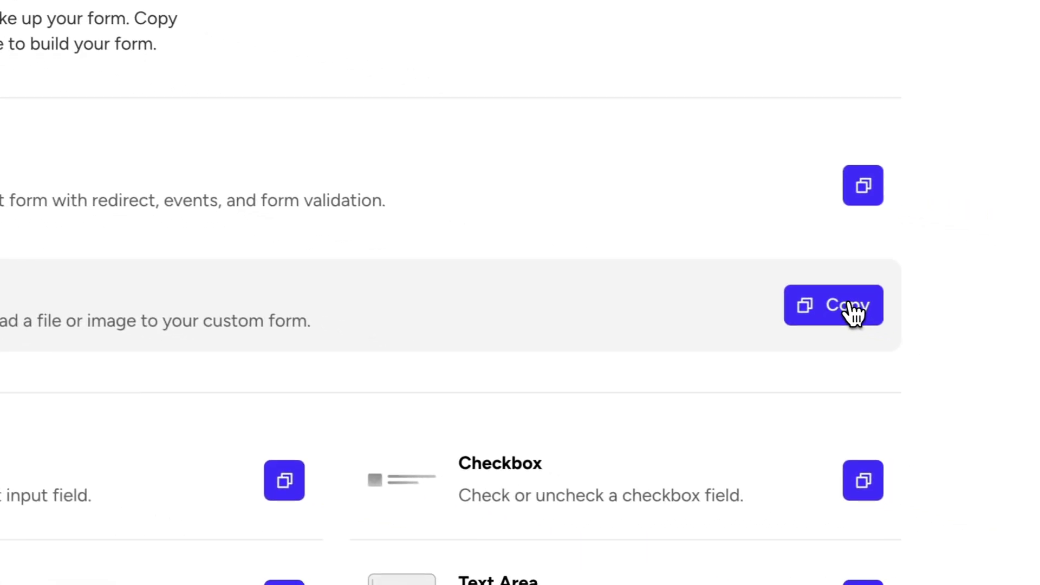
pyautogui.click(845, 308)
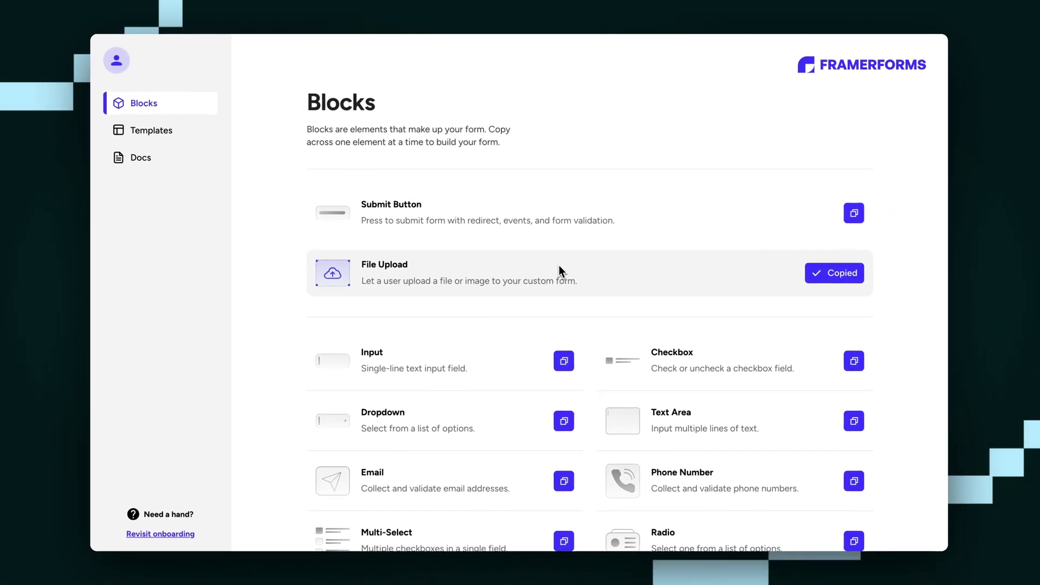
pyautogui.hotkey('alt', 'Tab')
# Step: Paste the File Upload field into the Let's Talk form stack, just below the message box
pyautogui.click(394, 295)
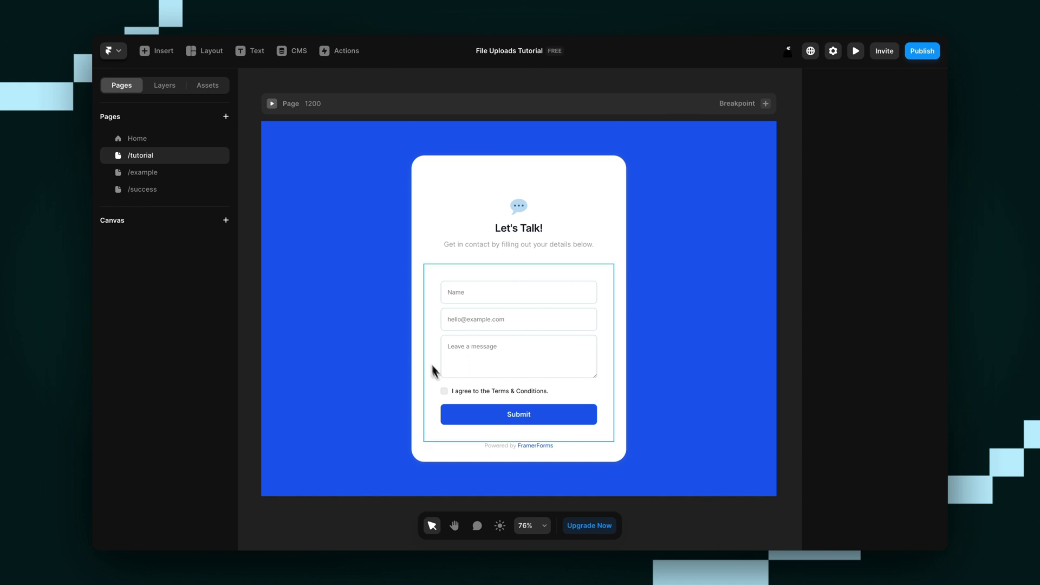
pyautogui.click(496, 382)
pyautogui.hotkey('ctrl', 'v')
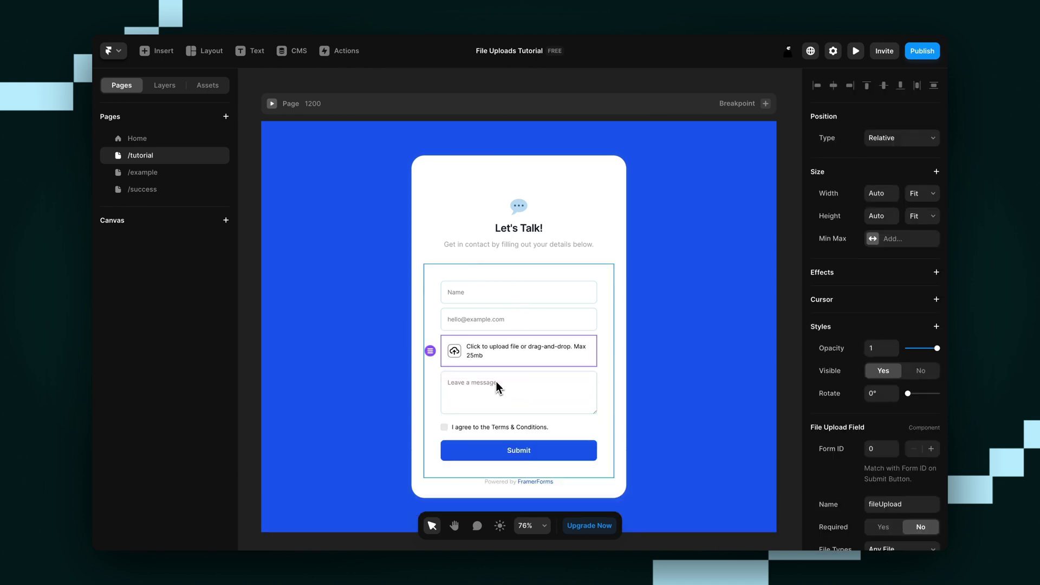
pyautogui.press('Down')
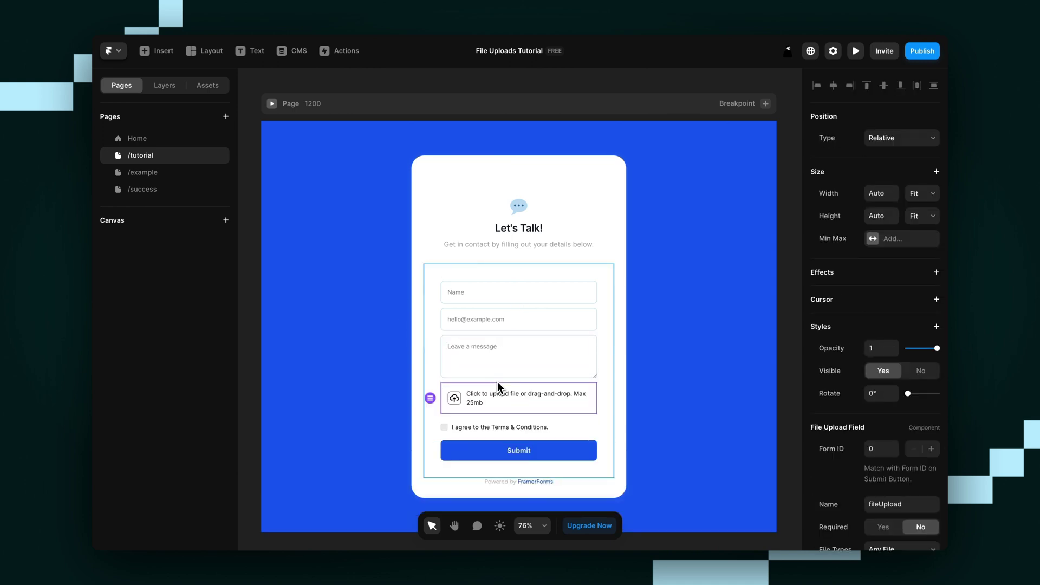
pyautogui.scroll(-1, 674, 353)
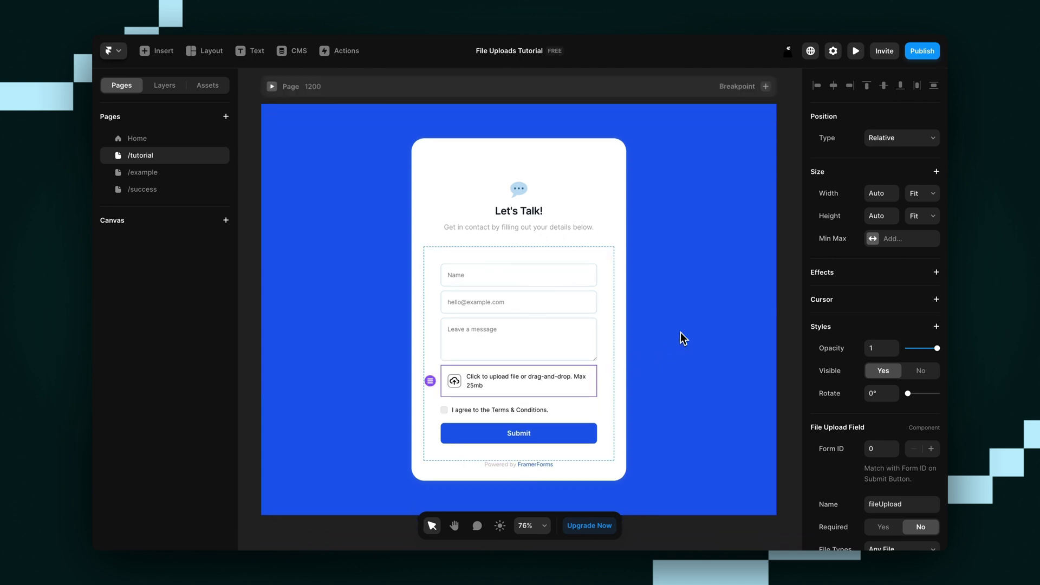
pyautogui.scroll(-1, 680, 333)
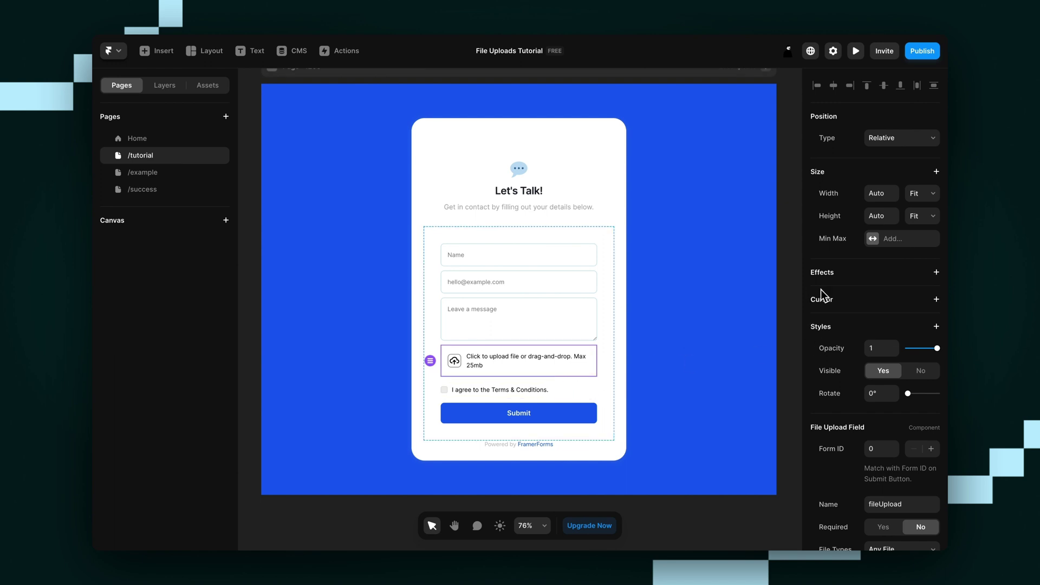
pyautogui.scroll(-6, 820, 289)
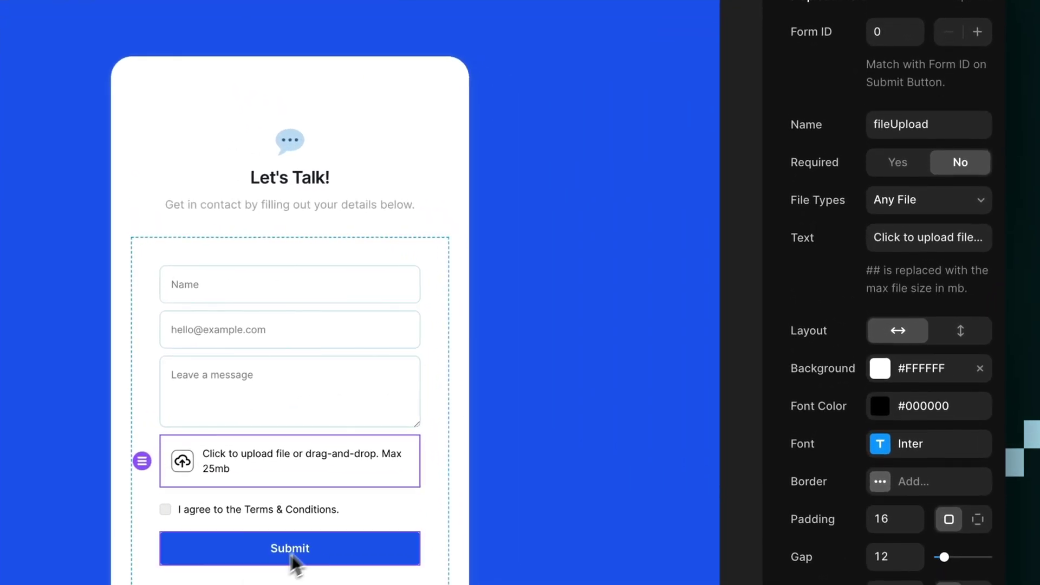
pyautogui.click(312, 544)
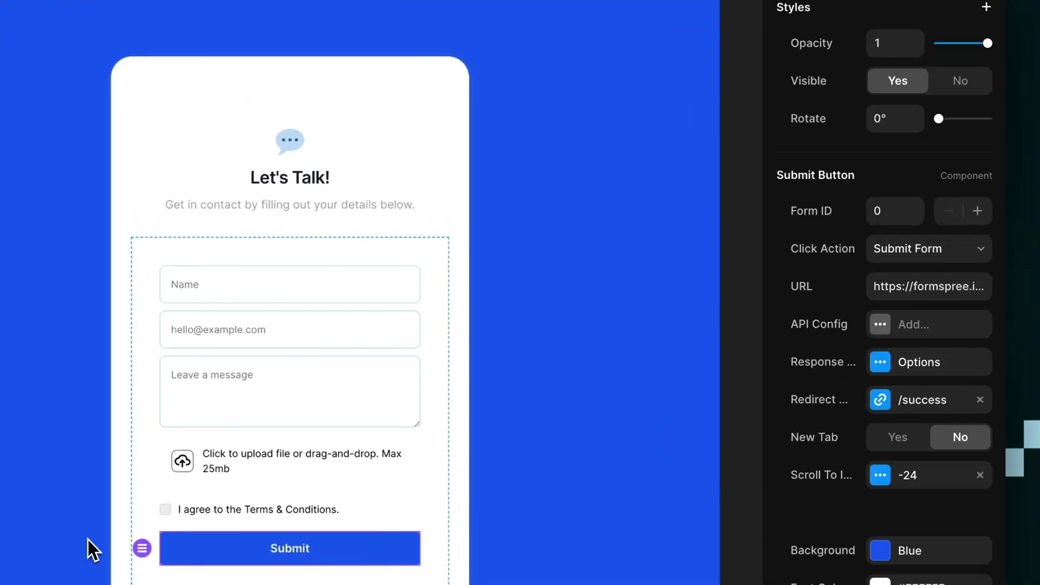
pyautogui.click(221, 472)
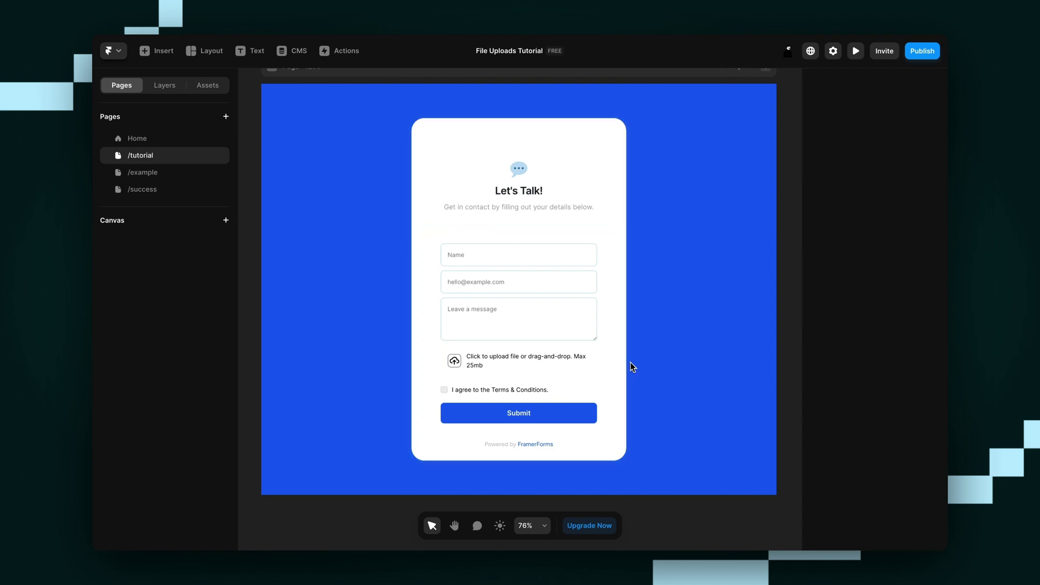
# Step: Duplicate the upload field and group both copies into a horizontal stack
pyautogui.rightClick(534, 359)
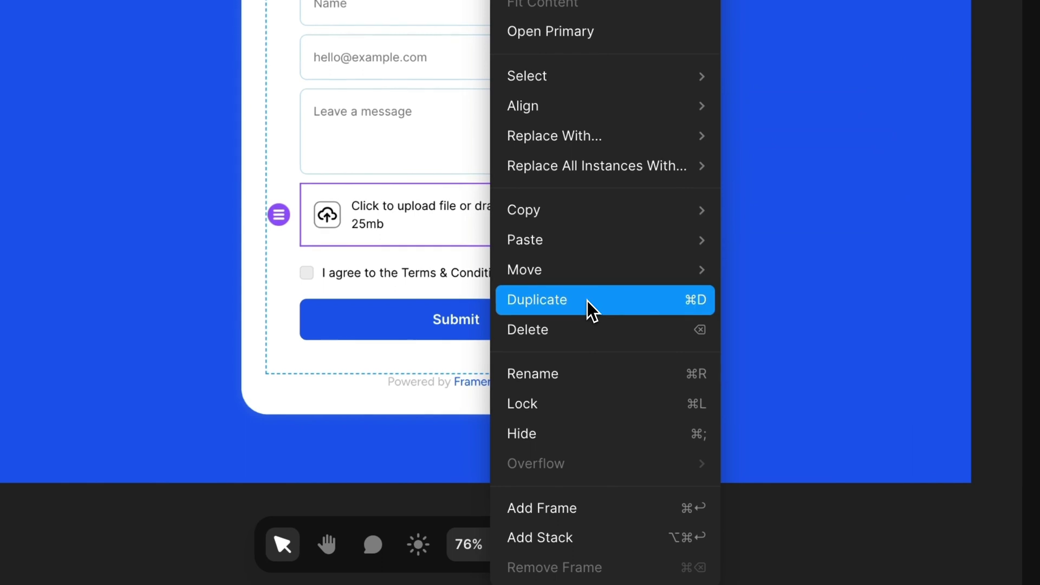
pyautogui.click(587, 301)
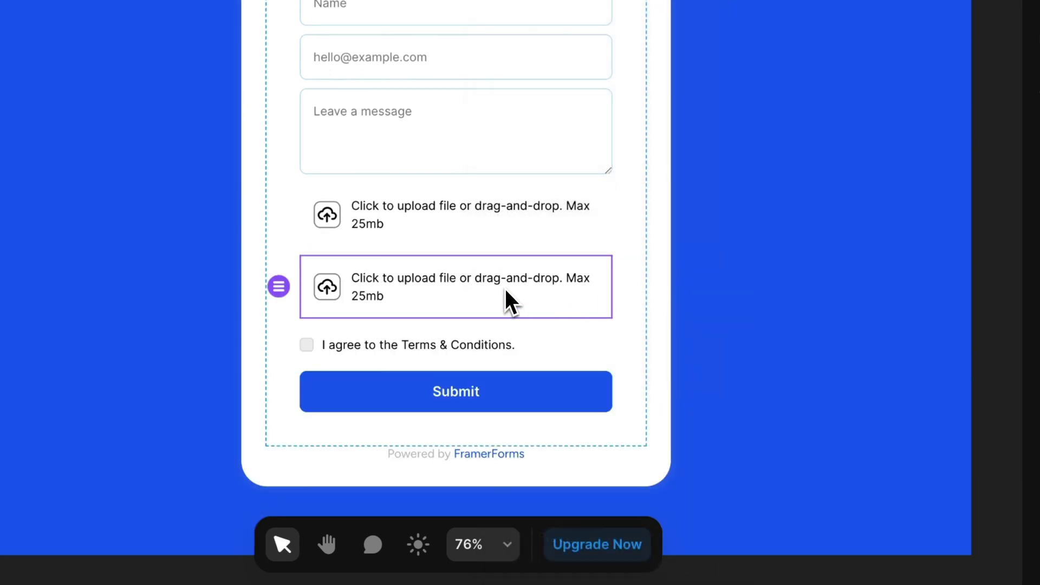
pyautogui.rightClick(501, 228)
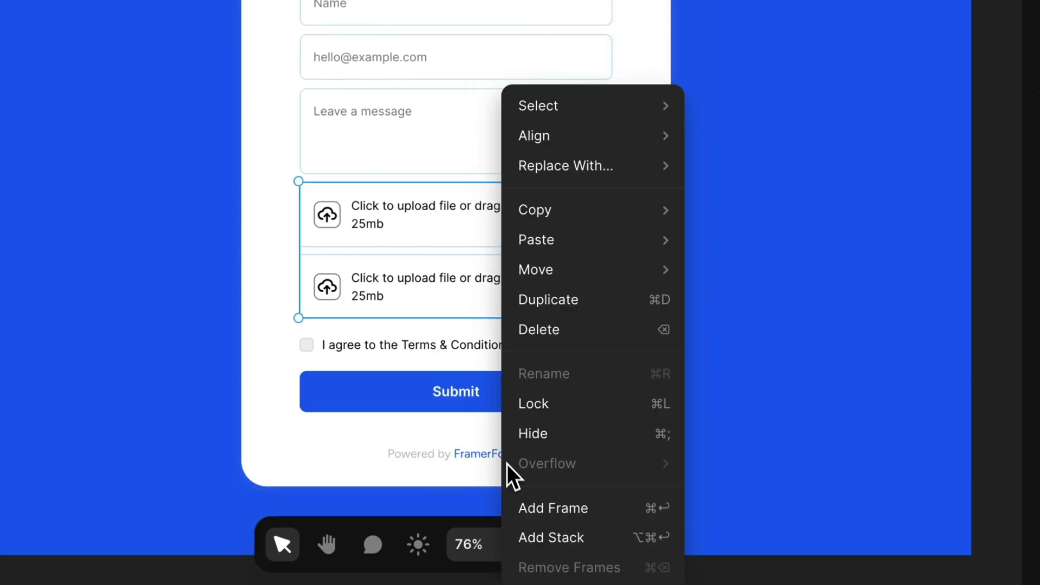
pyautogui.click(574, 536)
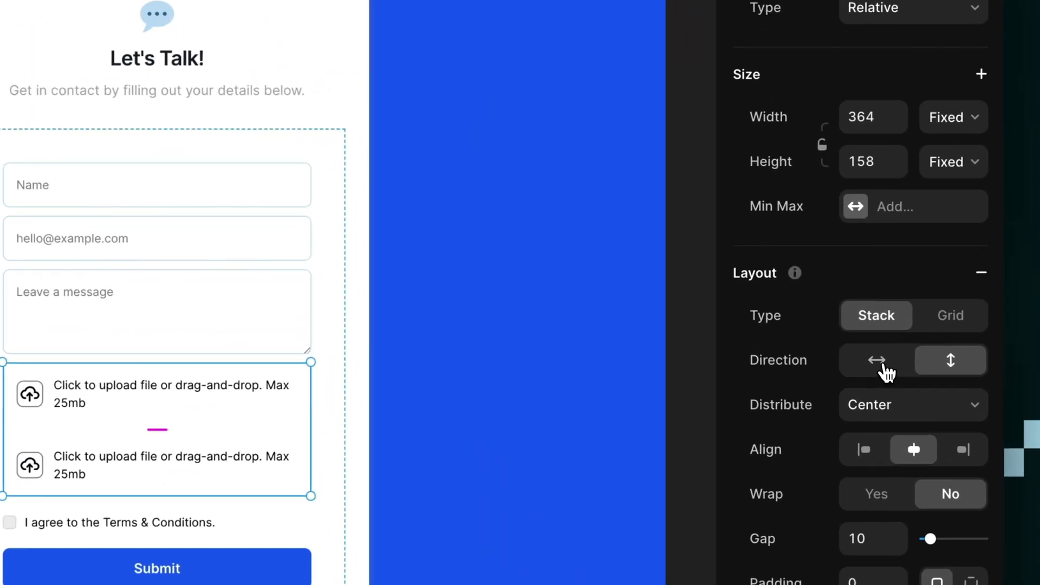
pyautogui.click(886, 373)
# Step: Set the stack's width and height to Fit Content and stretch it across the form
pyautogui.click(958, 118)
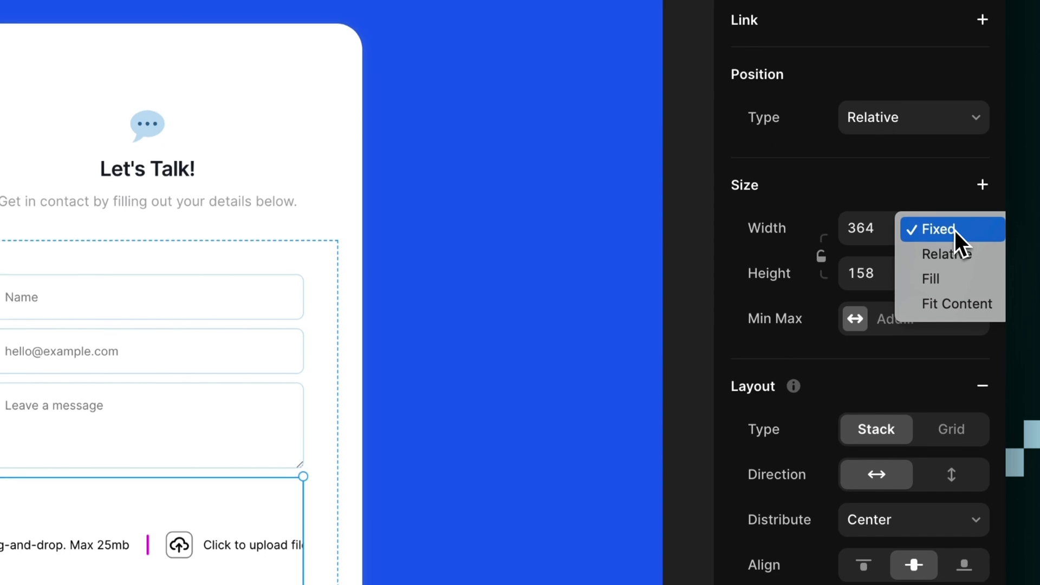
pyautogui.click(952, 304)
pyautogui.click(941, 274)
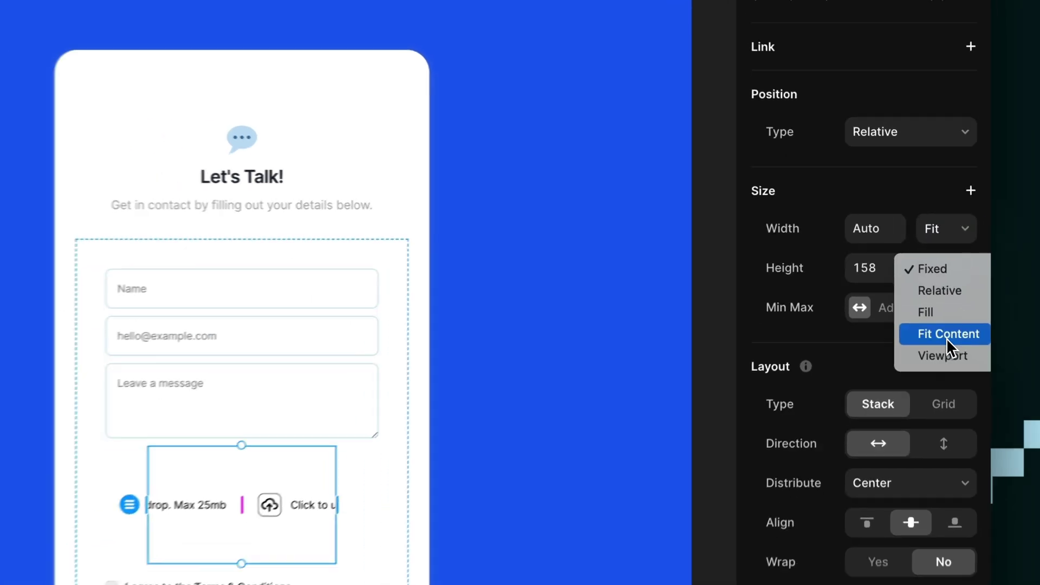
pyautogui.click(946, 336)
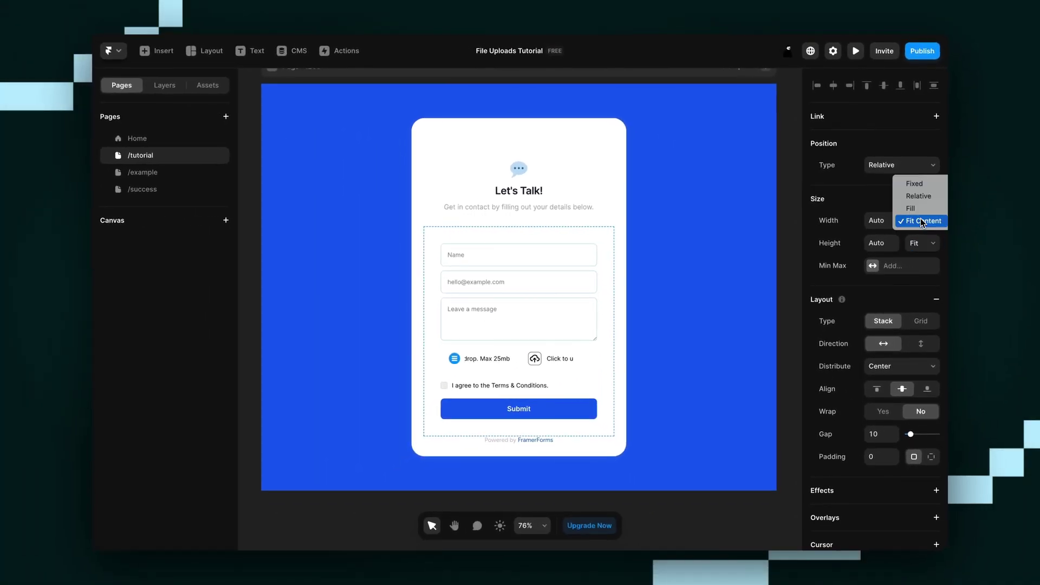
pyautogui.click(910, 208)
# Step: Set the File Upload Field width to Fill so both fields share the row
pyautogui.click(562, 360)
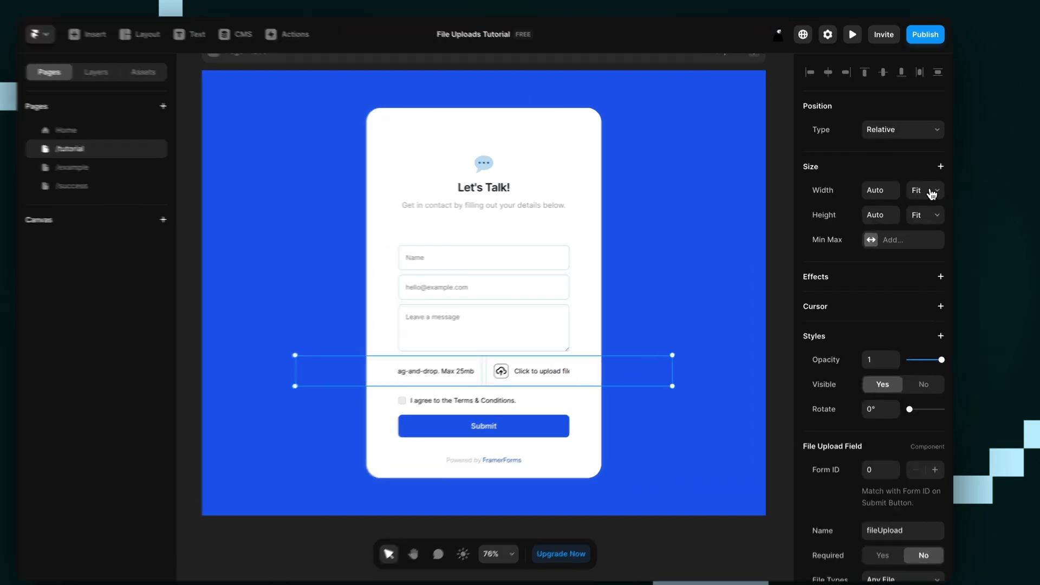
pyautogui.click(923, 193)
pyautogui.click(923, 182)
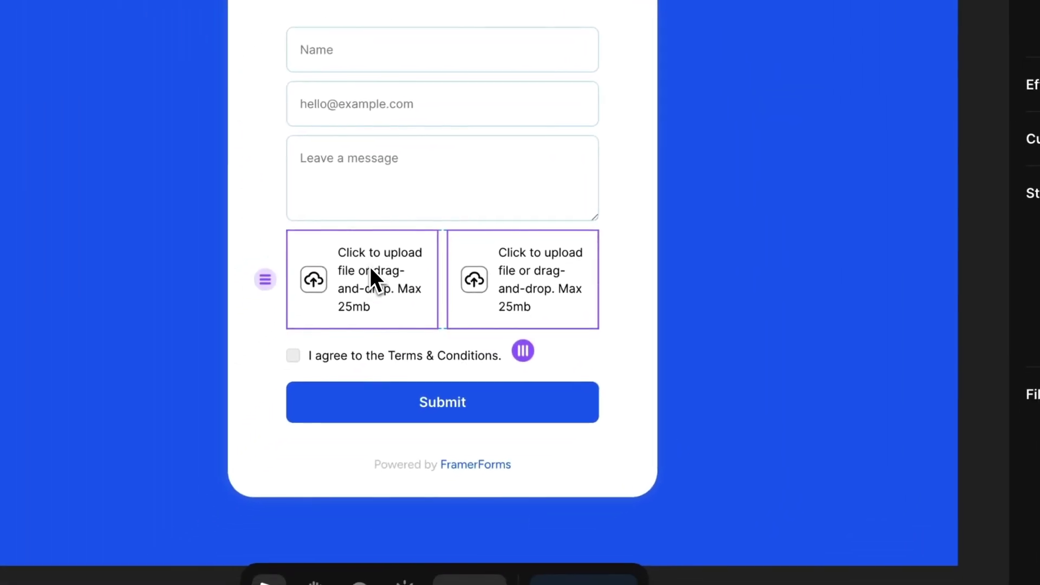
pyautogui.click(369, 266)
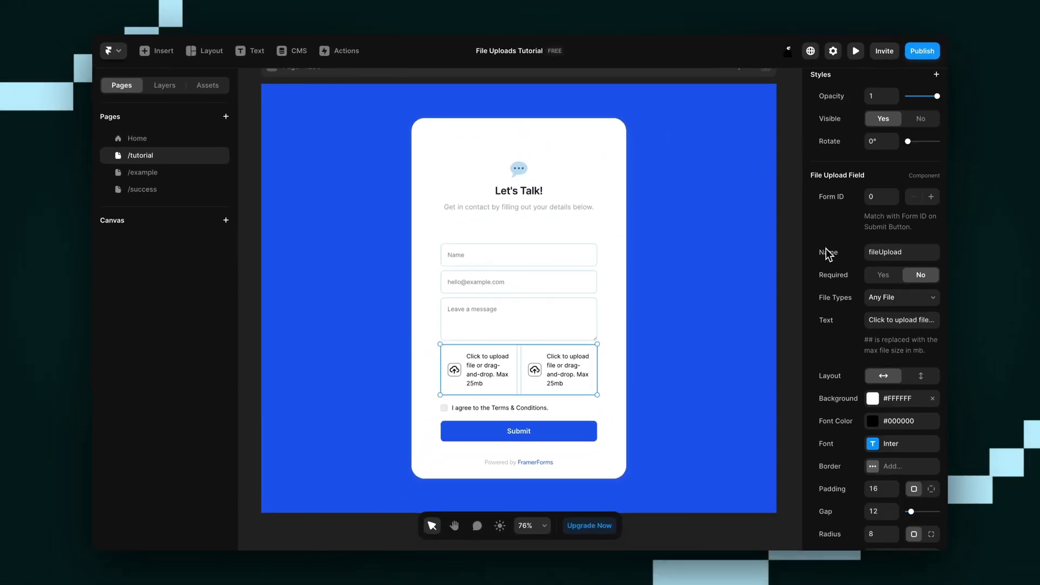
# Step: Make the upload fields required and restrict the left one to Any Audio File
pyautogui.click(881, 276)
pyautogui.scroll(-2, 836, 266)
pyautogui.click(677, 339)
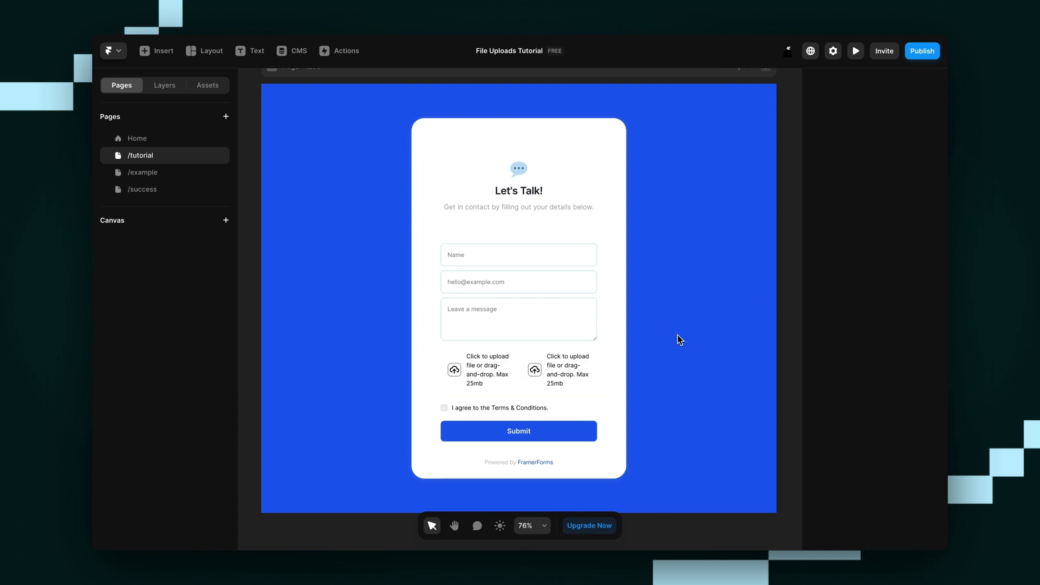
pyautogui.click(470, 378)
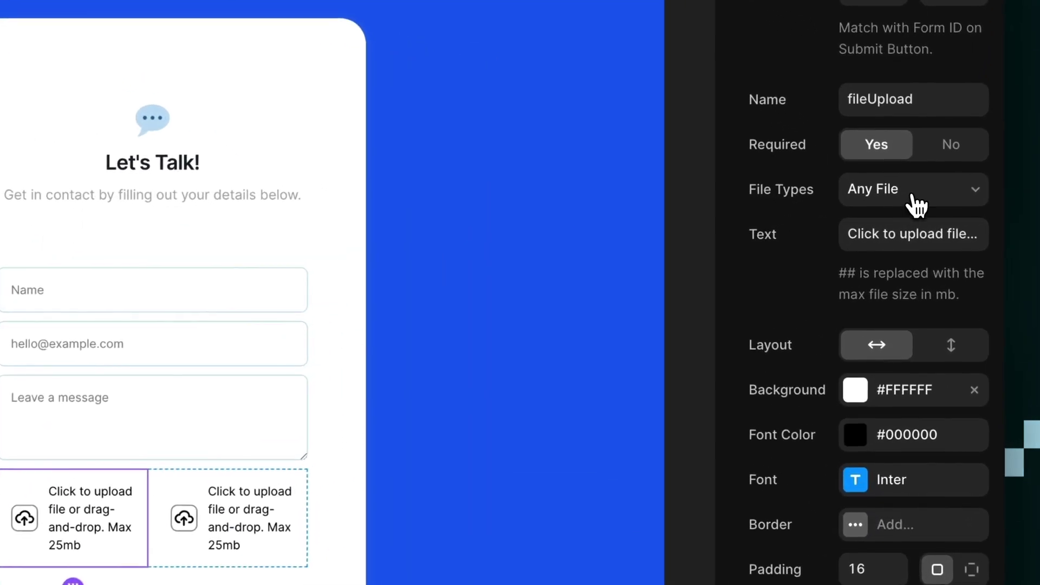
pyautogui.click(912, 197)
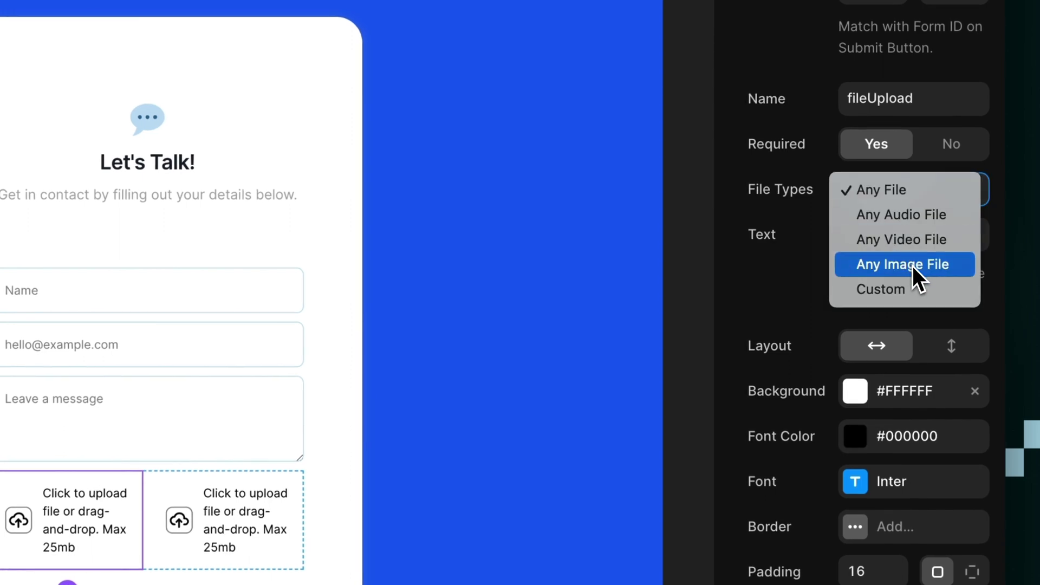
pyautogui.click(927, 216)
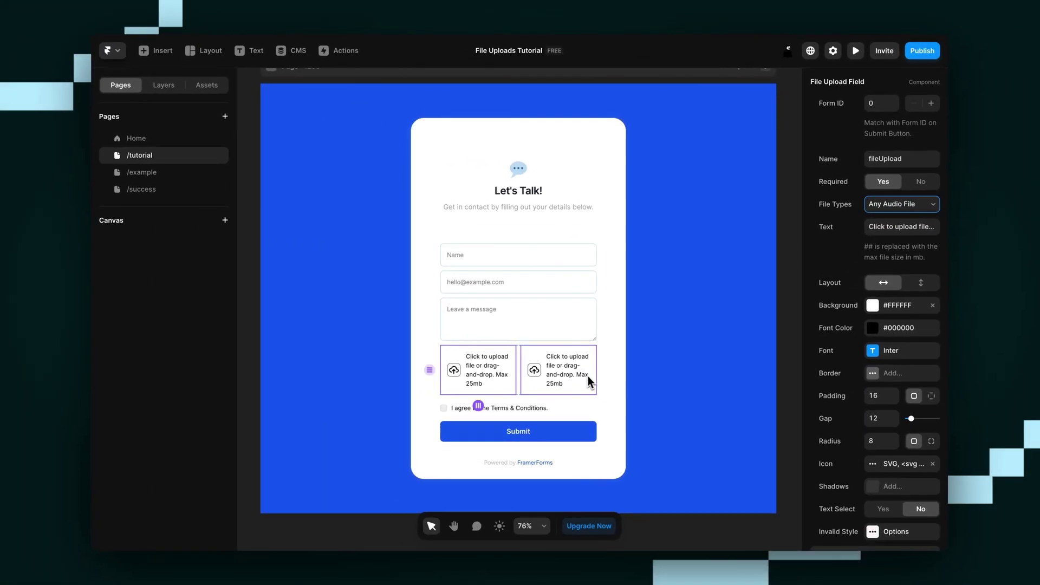
# Step: Restrict the right upload field to Any Image File
pyautogui.click(574, 373)
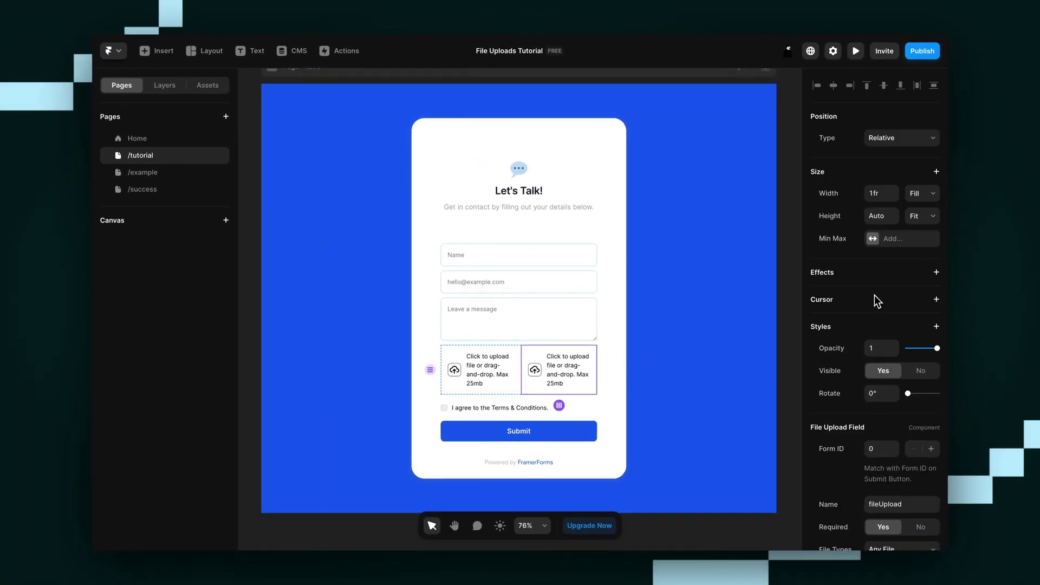
pyautogui.scroll(-4, 874, 295)
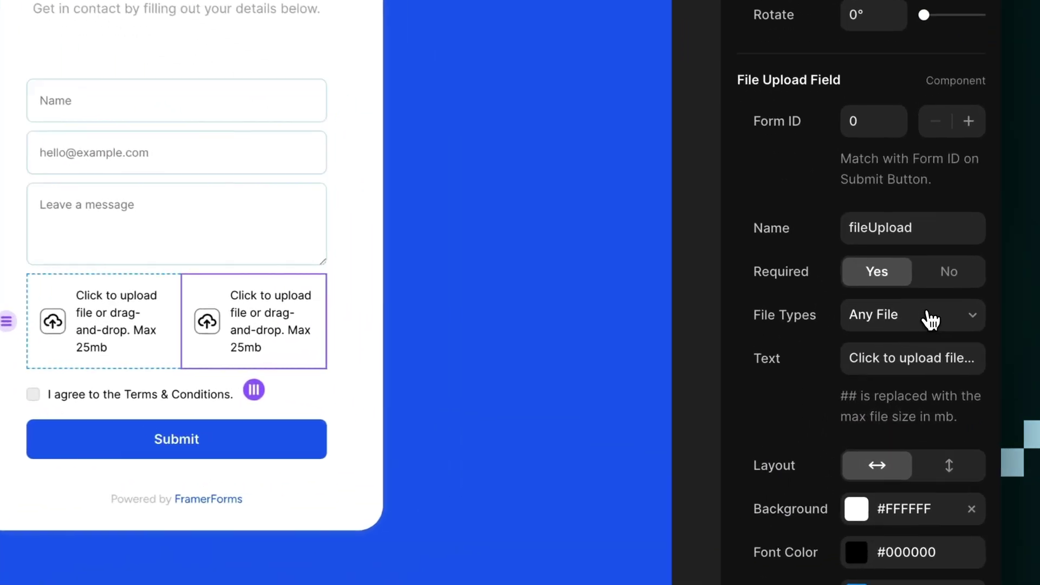
pyautogui.click(904, 409)
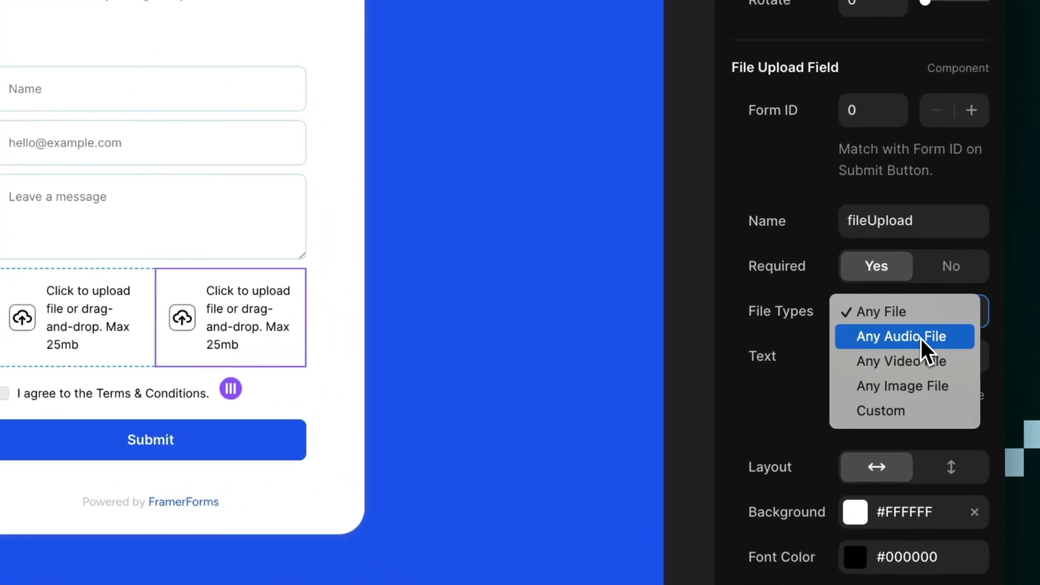
pyautogui.click(930, 385)
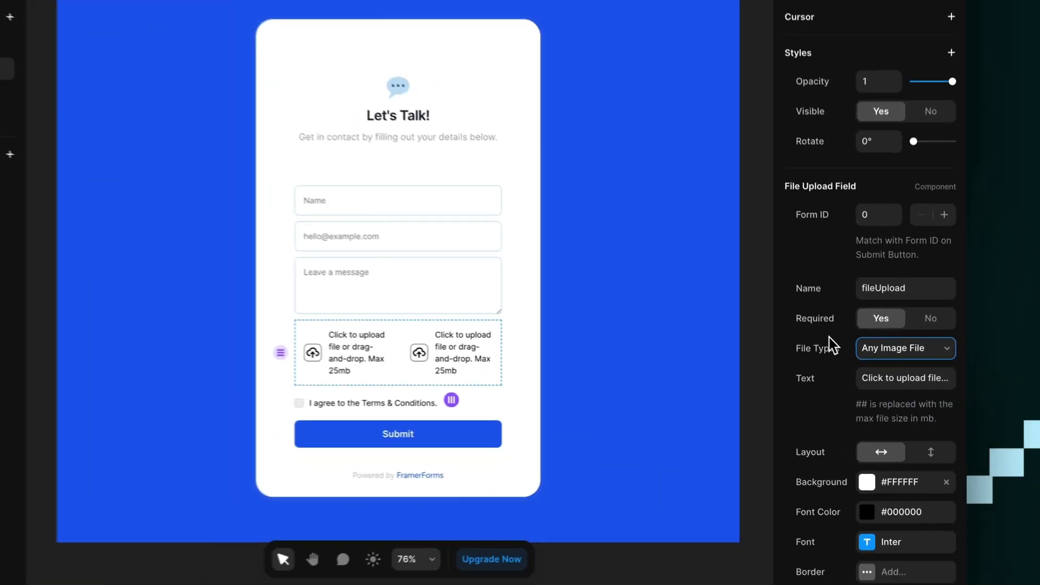
# Step: Name the left upload field songUpload and the right one artworkUpload
pyautogui.click(917, 150)
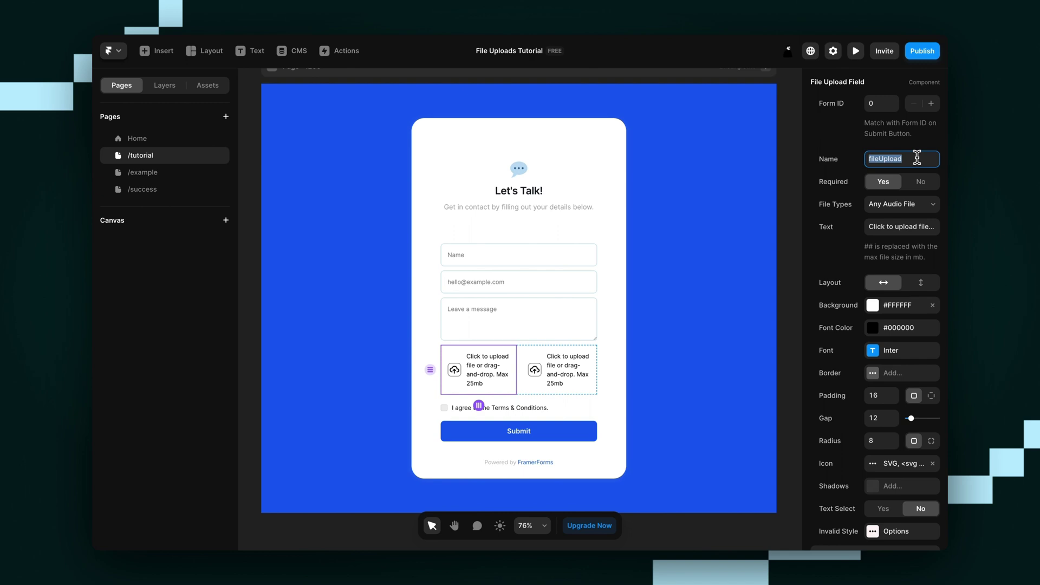
pyautogui.write('songUpload')
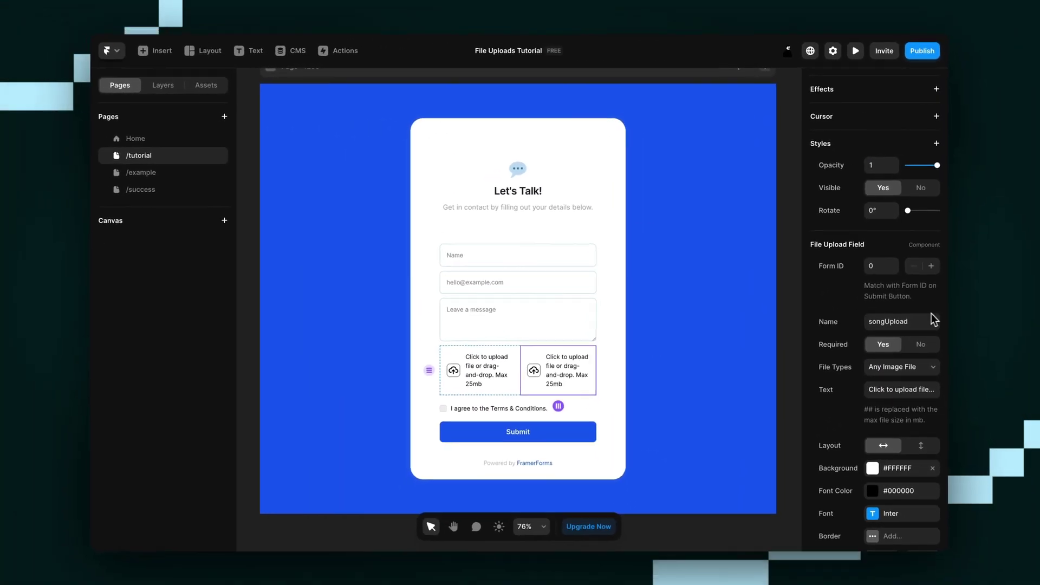
pyautogui.click(936, 321)
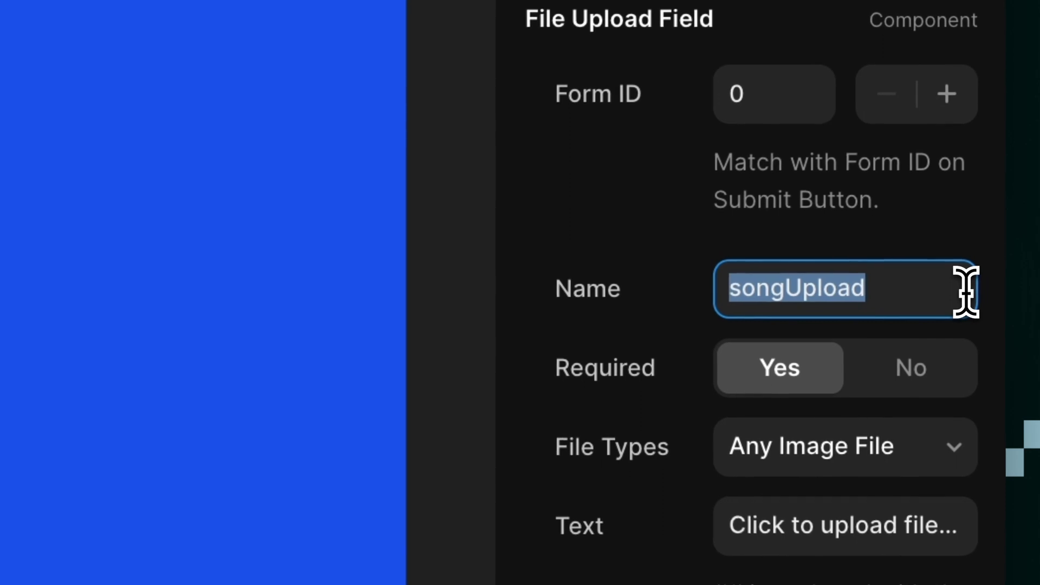
pyautogui.write('artwork')
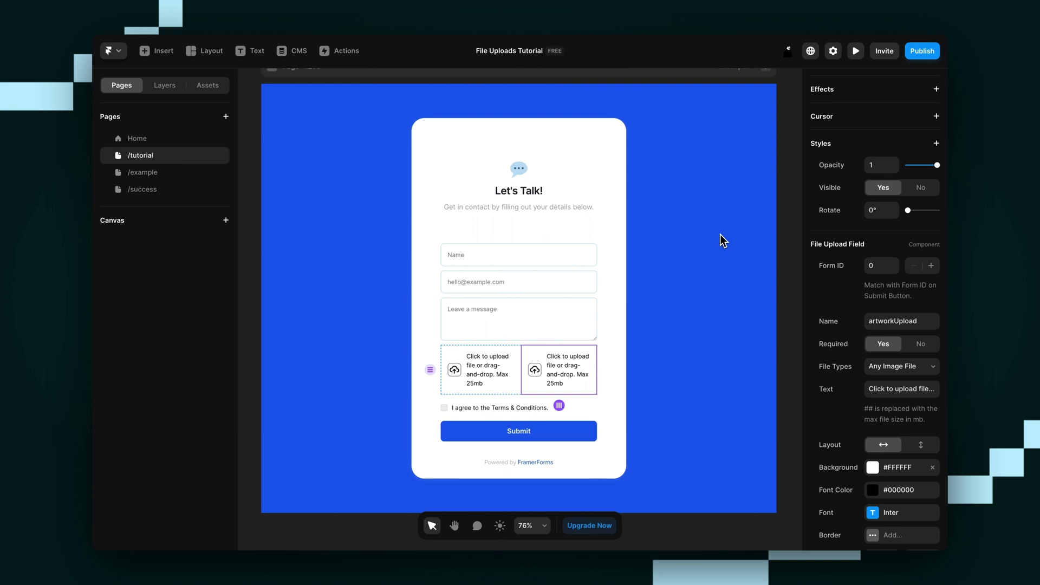
# Step: Change the left upload field's text to Upload Song
pyautogui.click(476, 371)
pyautogui.scroll(-3, 852, 314)
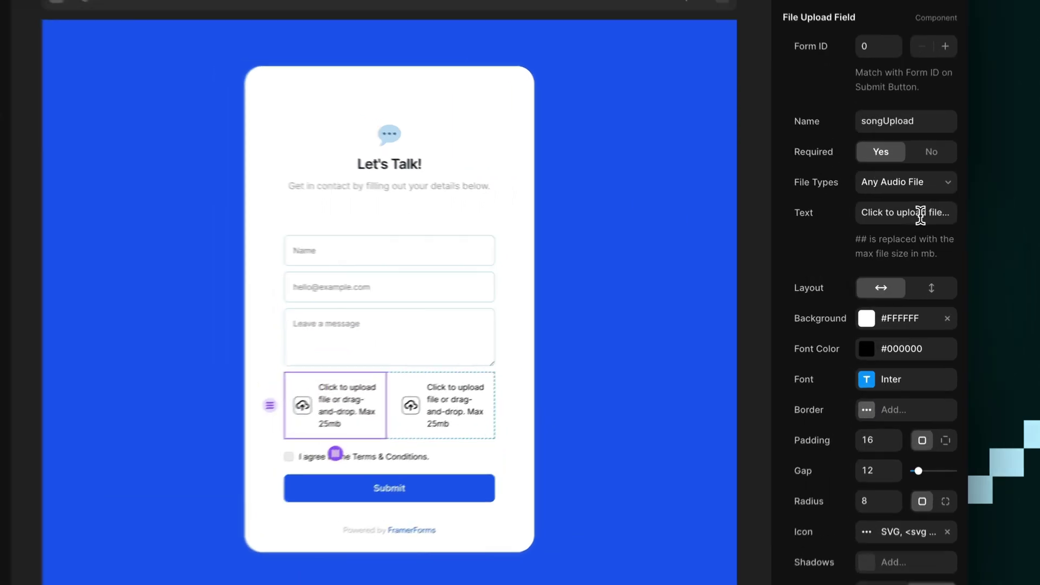
pyautogui.click(910, 225)
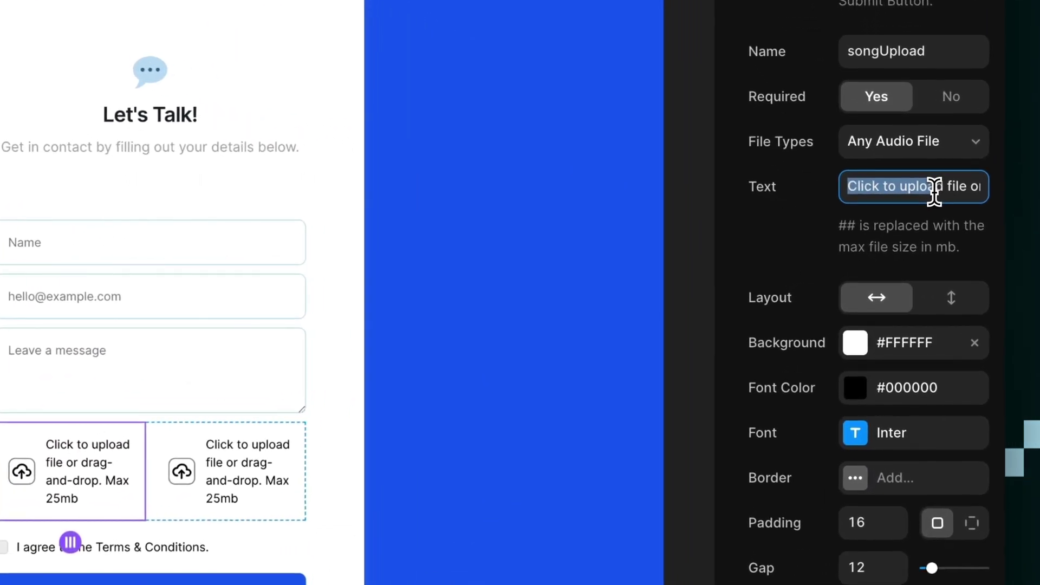
pyautogui.write('Upload Song')
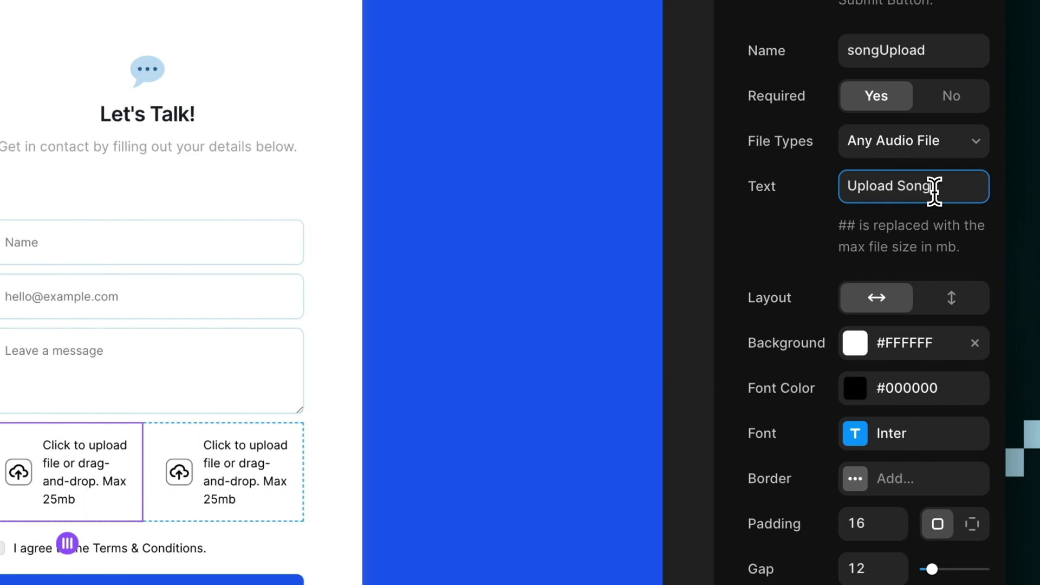
# Step: Change the right upload field's text to Upload Artwork
pyautogui.click(176, 481)
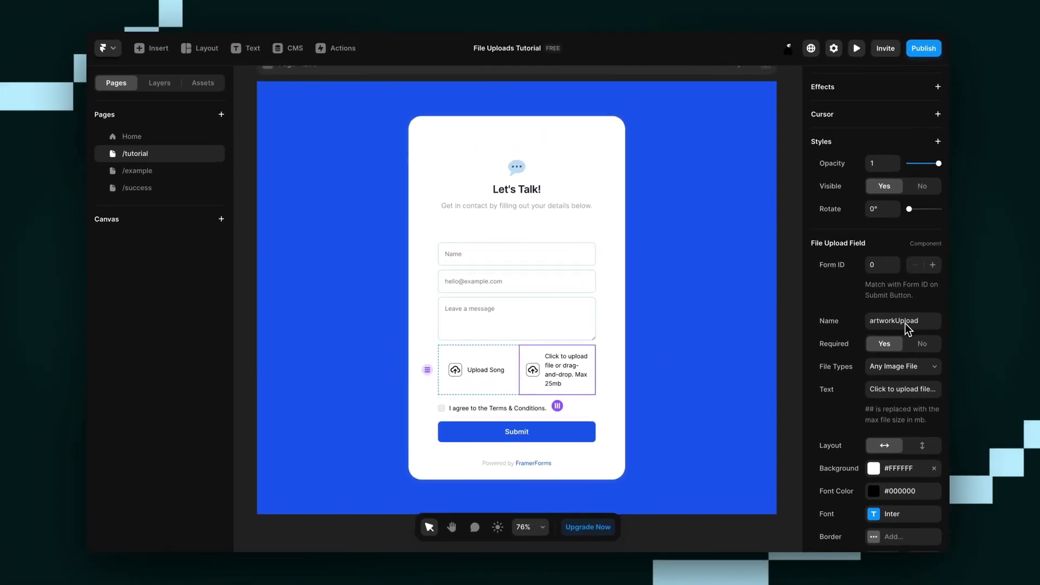
pyautogui.scroll(-1, 888, 352)
pyautogui.click(888, 371)
pyautogui.write('Uplo')
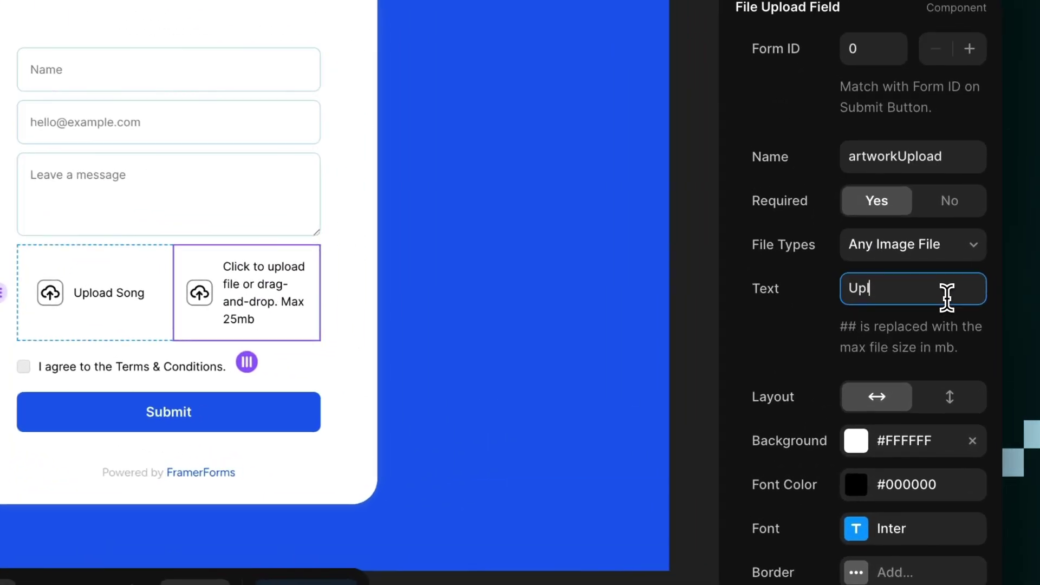
pyautogui.write('ad Artwork')
pyautogui.press('Return')
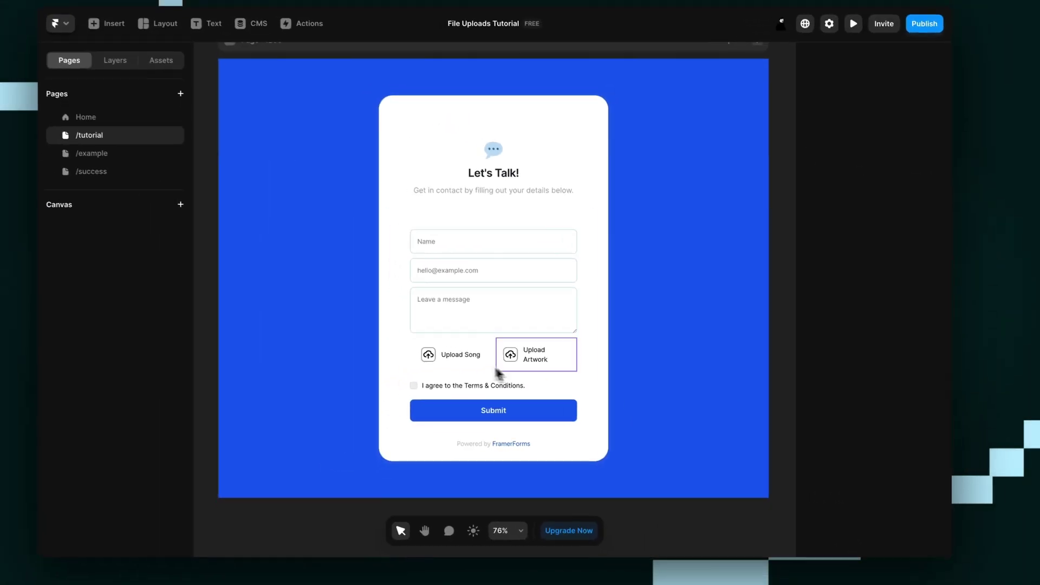
# Step: Stack each upload field's icon above its text
pyautogui.click(150, 274)
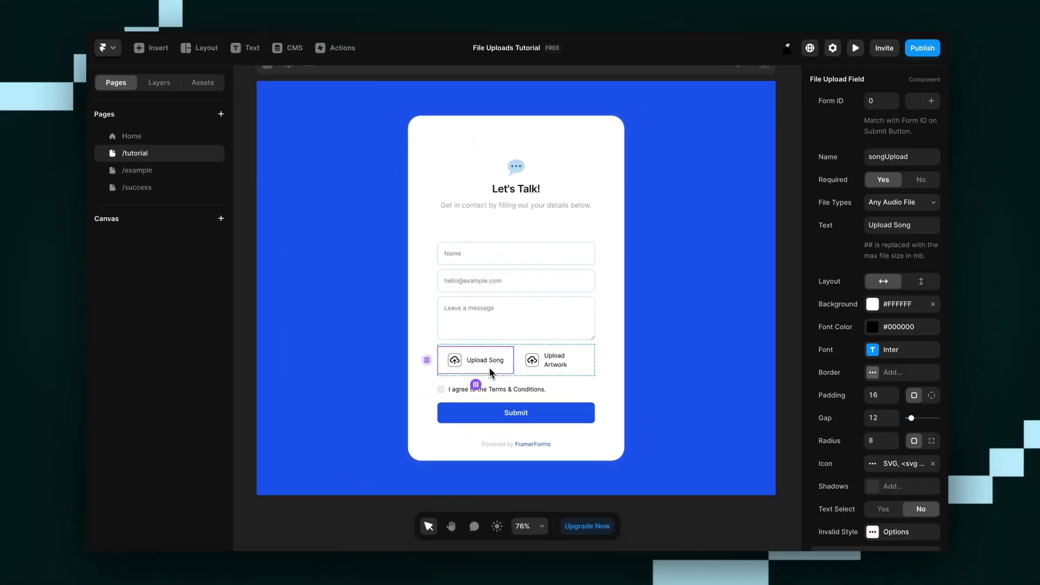
pyautogui.keyDown('shift'); pyautogui.click(518, 369); pyautogui.keyUp('shift')
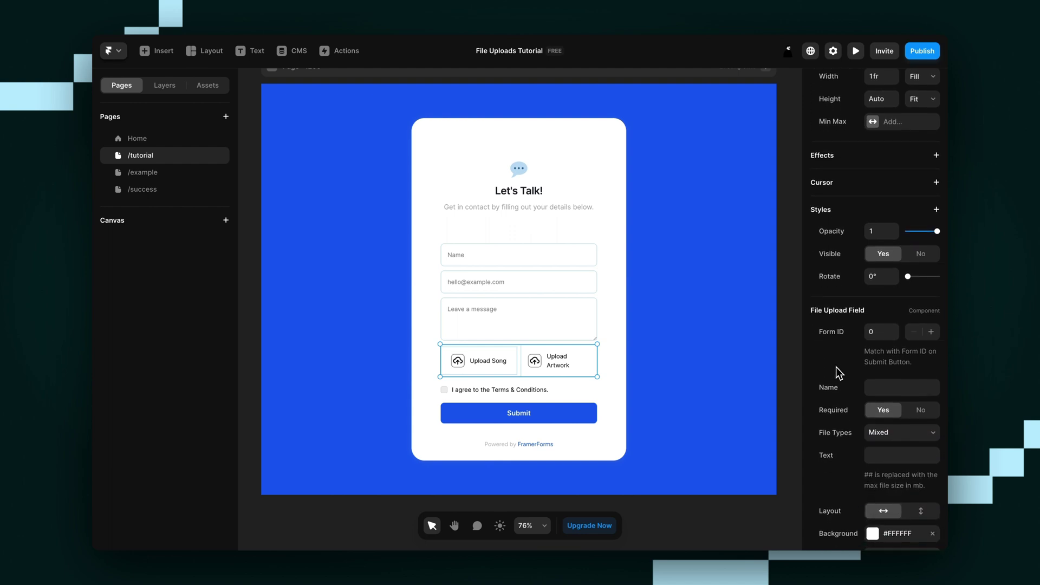
pyautogui.scroll(-3, 836, 366)
pyautogui.click(920, 340)
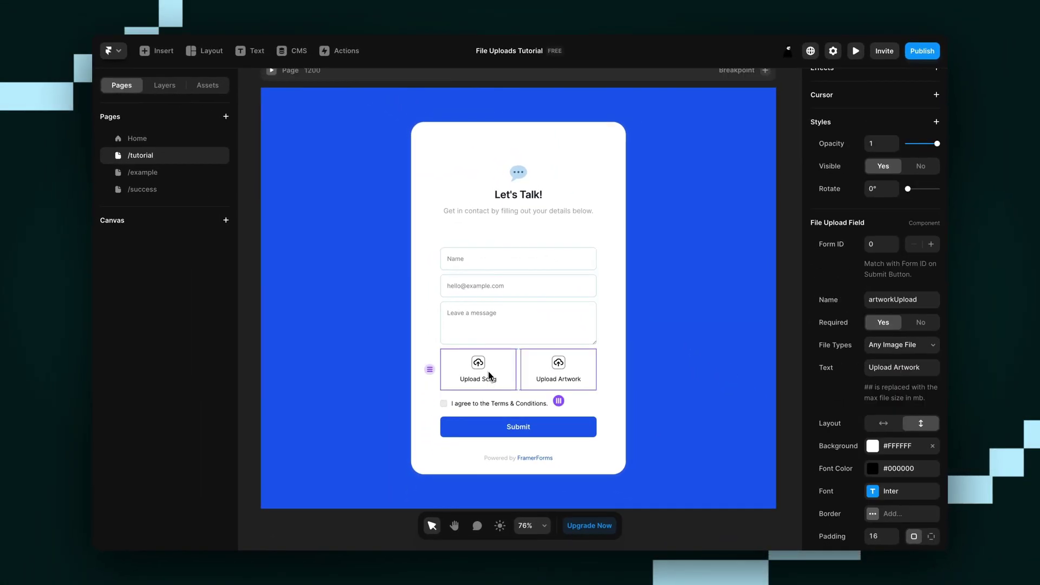
# Step: Fill both upload fields with the Light Blue (#BDDEF4) style at 15% opacity
pyautogui.keyDown('shift'); pyautogui.click(489, 378); pyautogui.keyUp('shift')
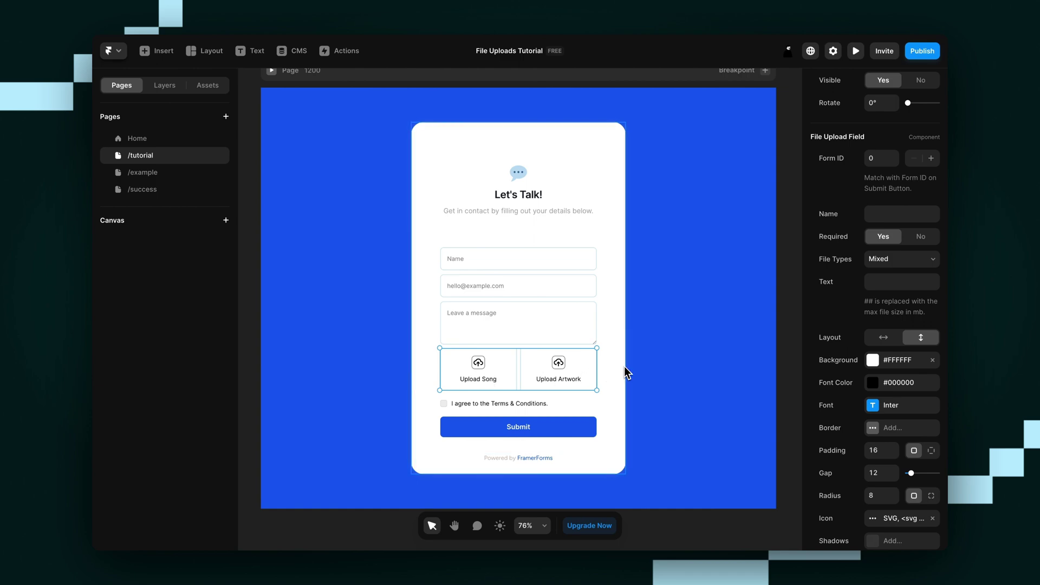
pyautogui.scroll(-1, 841, 353)
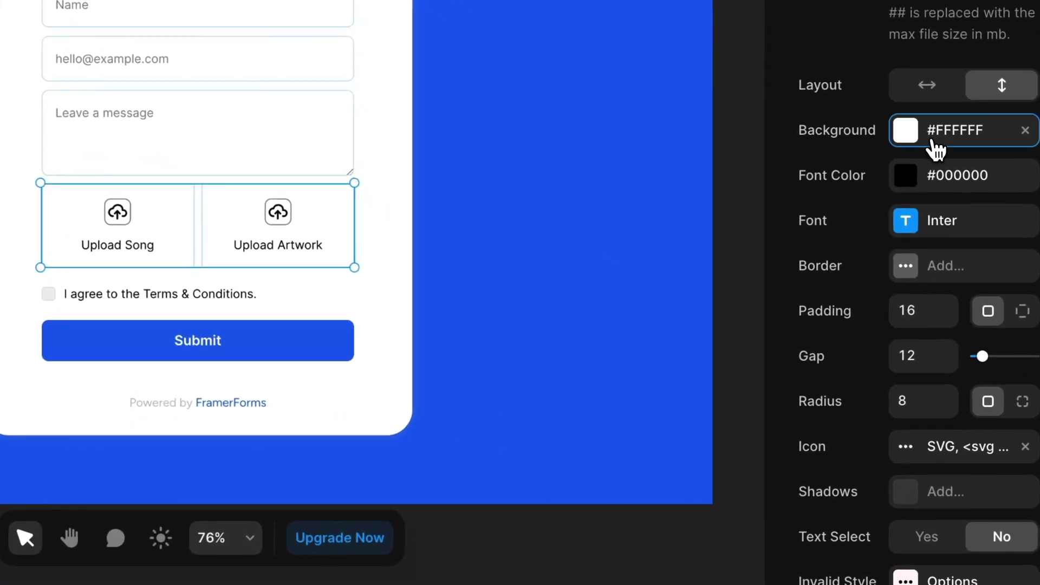
pyautogui.click(935, 149)
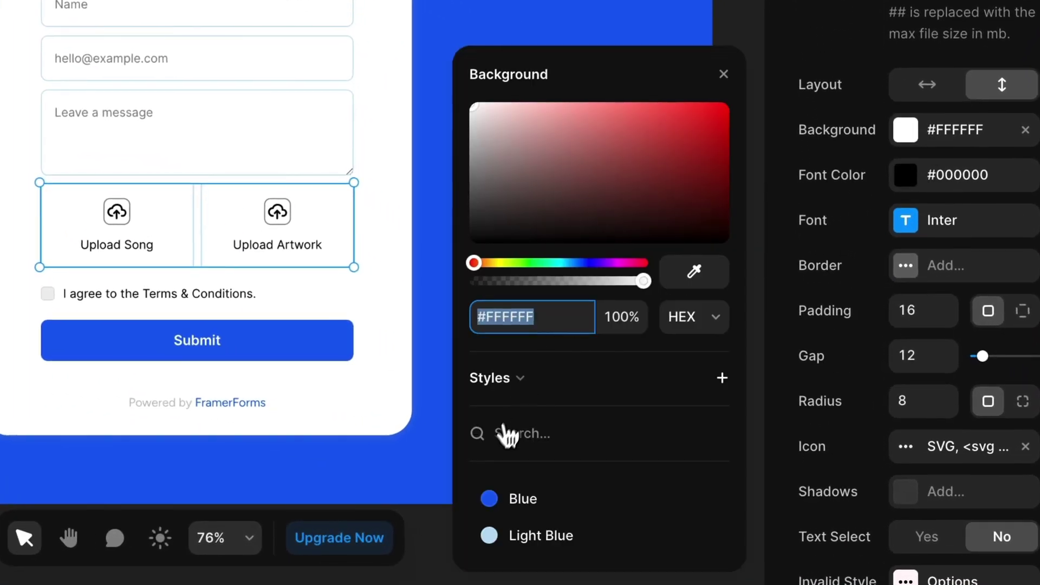
pyautogui.click(540, 535)
pyautogui.click(635, 315)
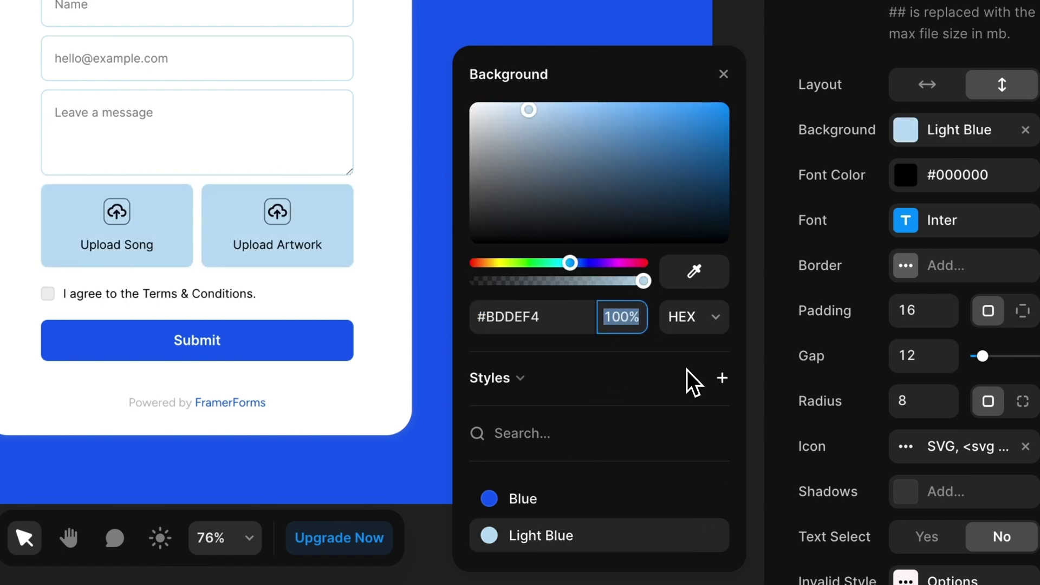
pyautogui.write('15')
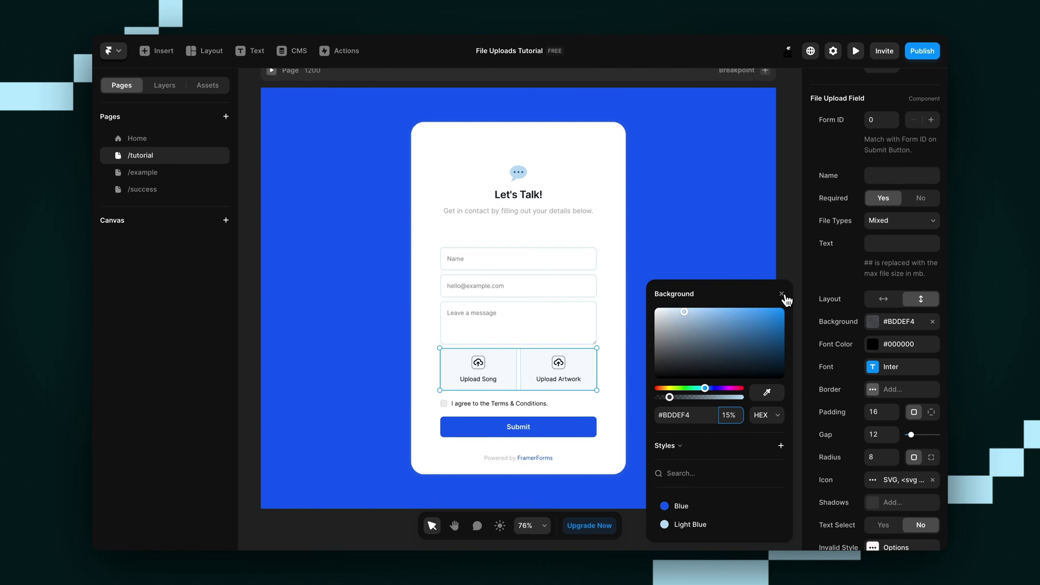
# Step: Add a dashed Light Blue border of width 2 to the upload fields
pyautogui.click(781, 297)
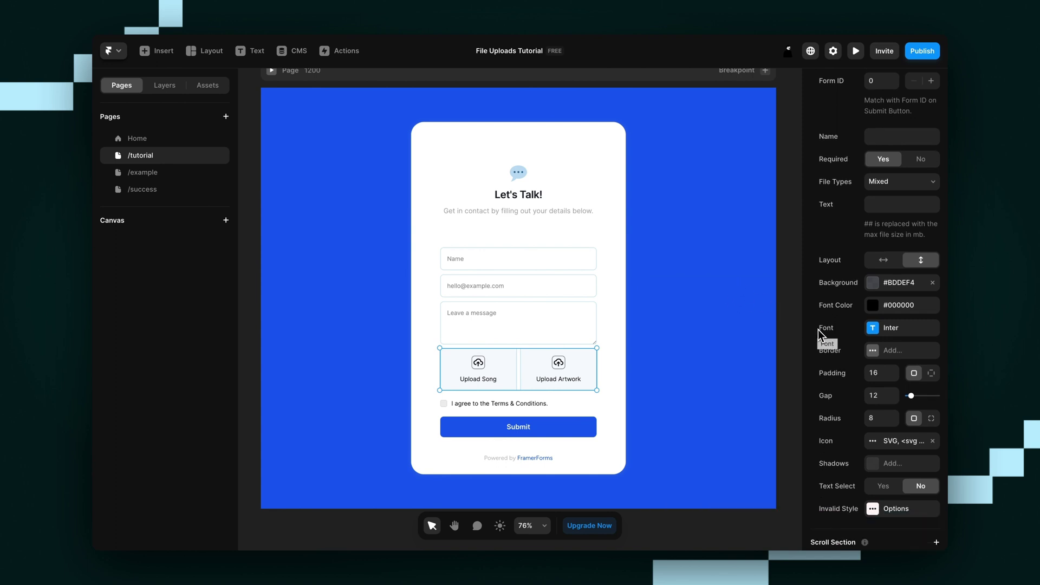
pyautogui.scroll(-1, 815, 333)
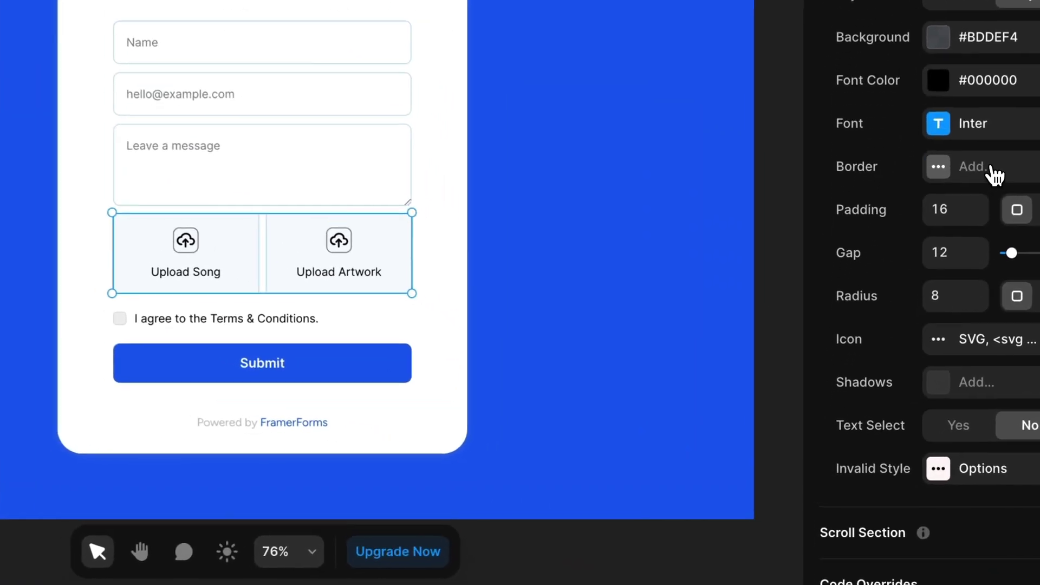
pyautogui.click(991, 171)
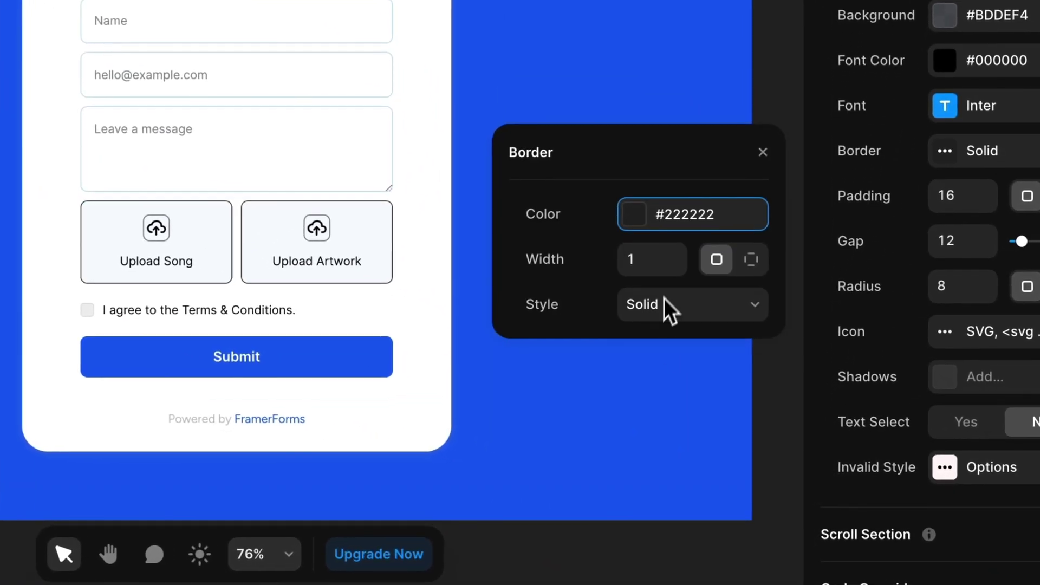
pyautogui.click(671, 224)
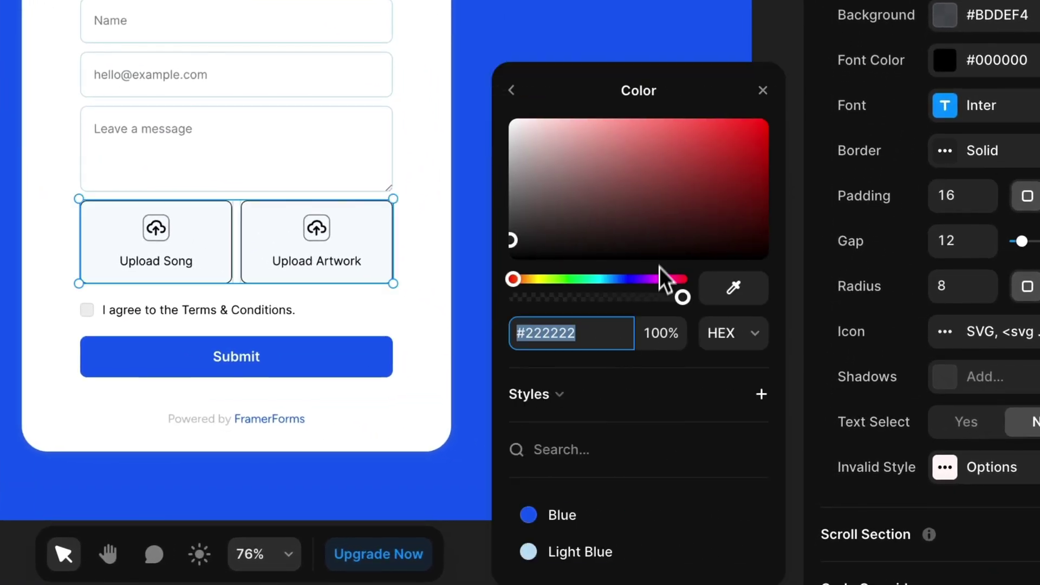
pyautogui.click(620, 551)
pyautogui.click(511, 91)
pyautogui.click(706, 313)
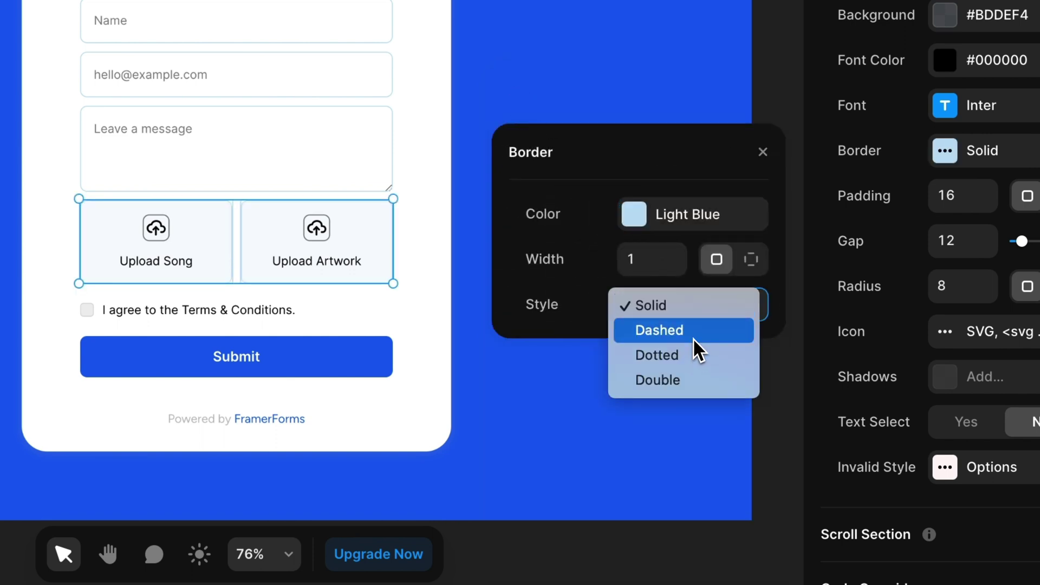
pyautogui.click(693, 336)
pyautogui.click(644, 261)
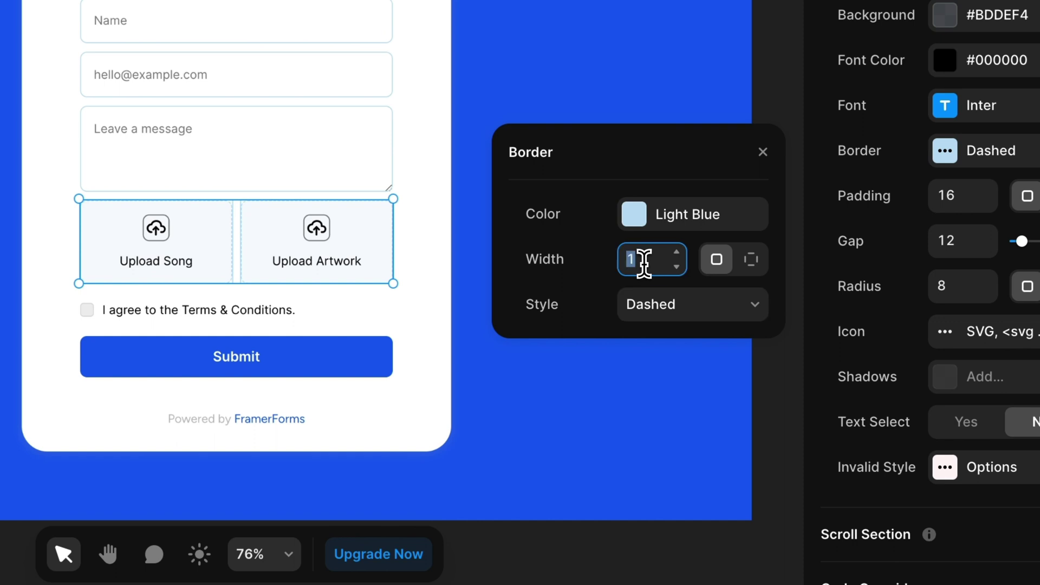
pyautogui.write('2')
# Step: Set the border width of the Name, email and message fields to 2
pyautogui.click(360, 179)
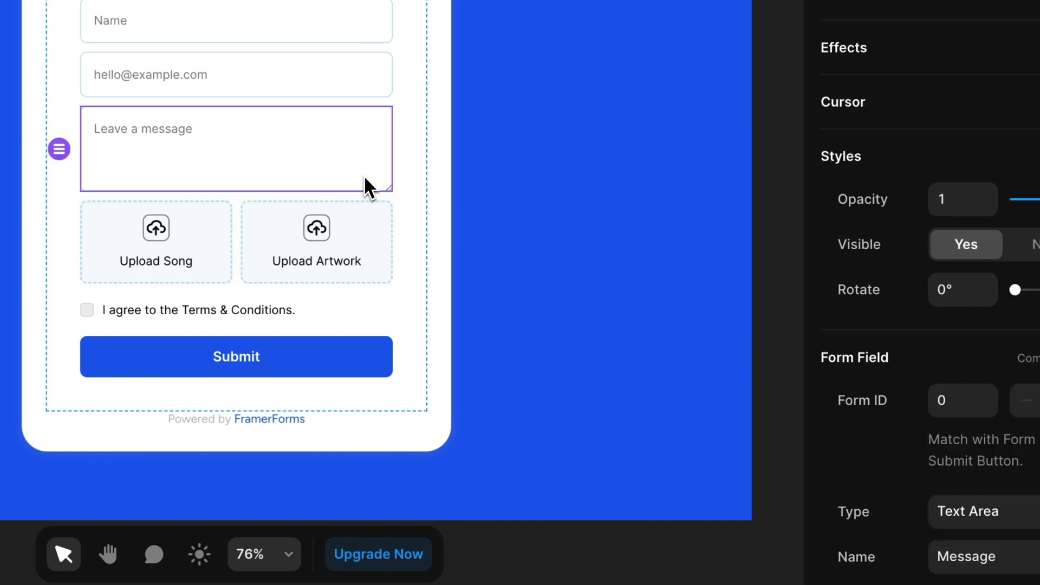
pyautogui.keyDown('shift'); pyautogui.click(344, 76); pyautogui.keyUp('shift')
pyautogui.keyDown('shift'); pyautogui.click(336, 27); pyautogui.keyUp('shift')
pyautogui.scroll(-10, 854, 304)
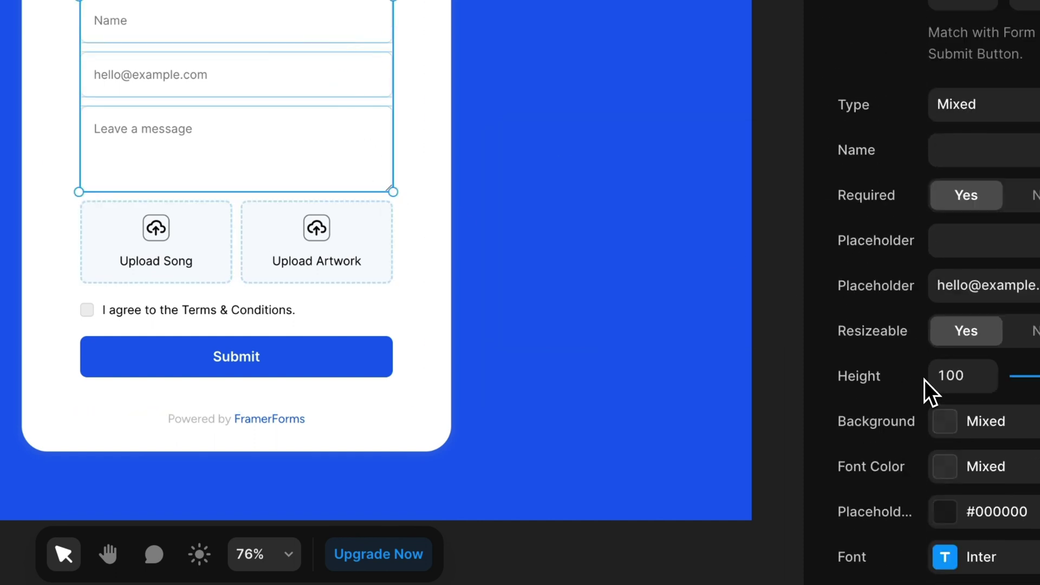
pyautogui.scroll(-2, 936, 404)
pyautogui.click(946, 431)
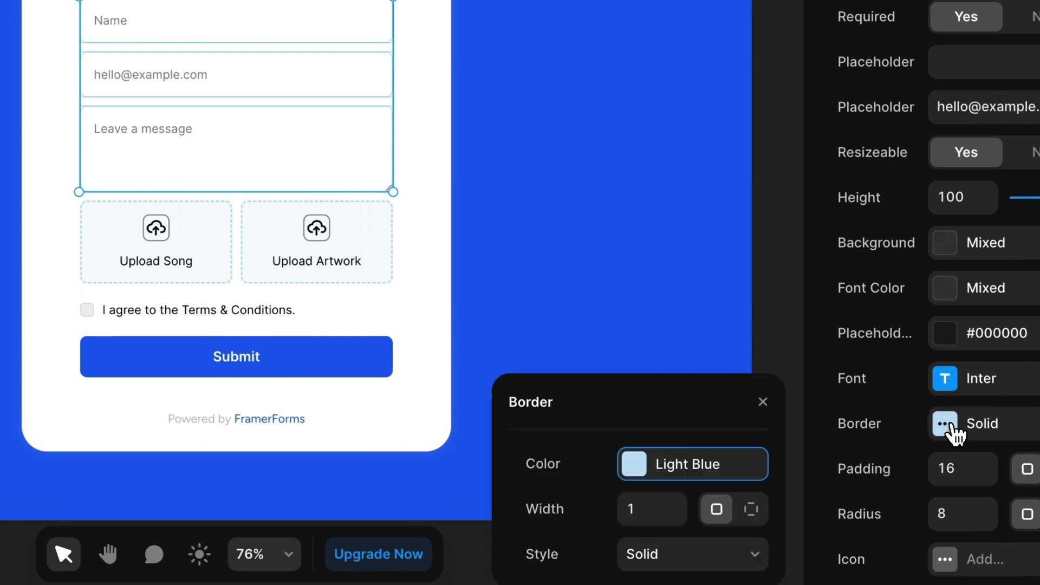
pyautogui.click(683, 502)
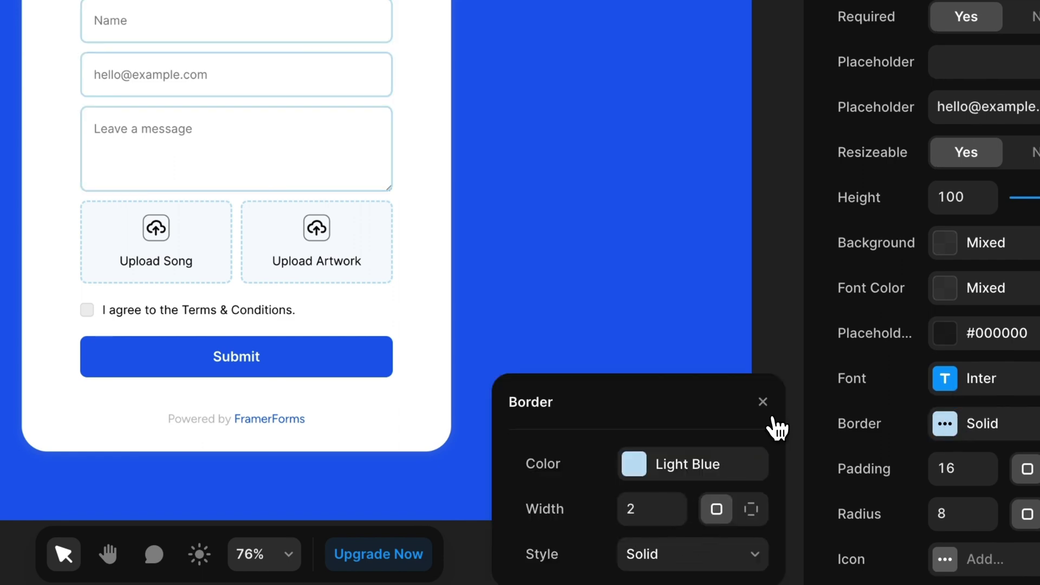
pyautogui.click(763, 403)
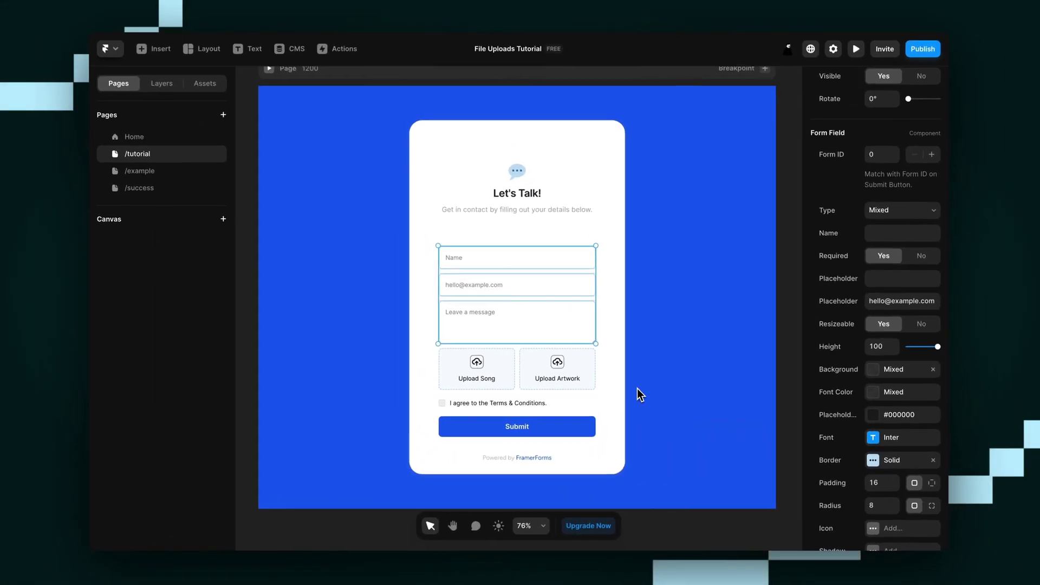
# Step: Give the upload cards per-side padding of 40 top and bottom, 16 on each side
pyautogui.click(587, 368)
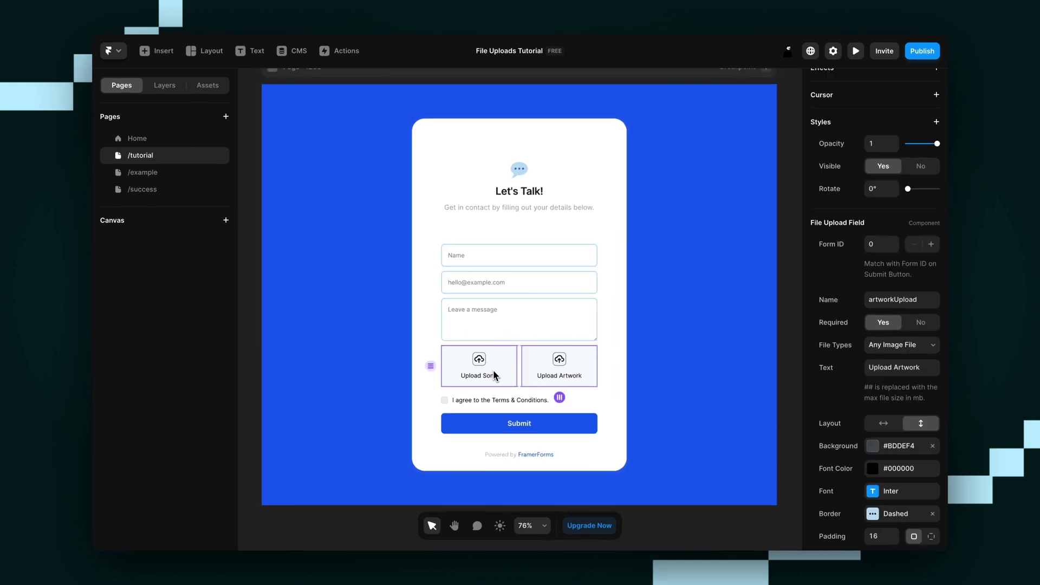
pyautogui.scroll(-4, 910, 374)
pyautogui.click(927, 347)
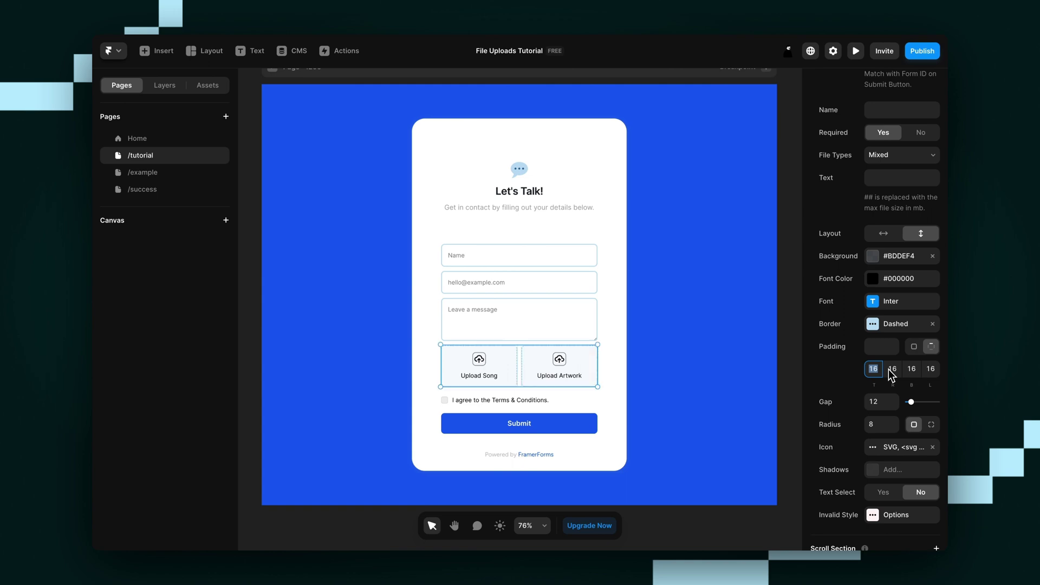
pyautogui.write('40')
pyautogui.click(911, 369)
pyautogui.write('40')
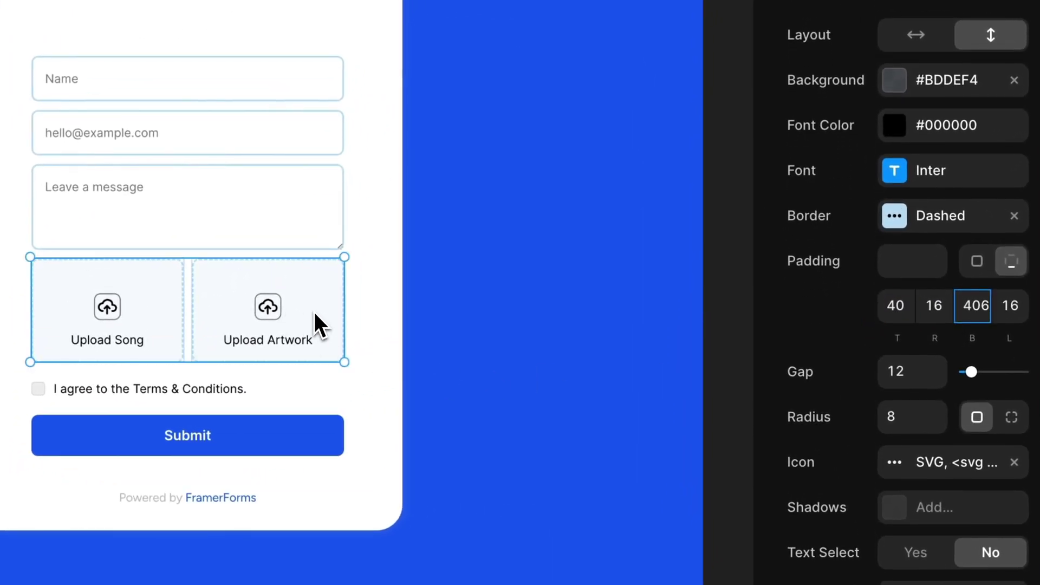
pyautogui.press('Delete')
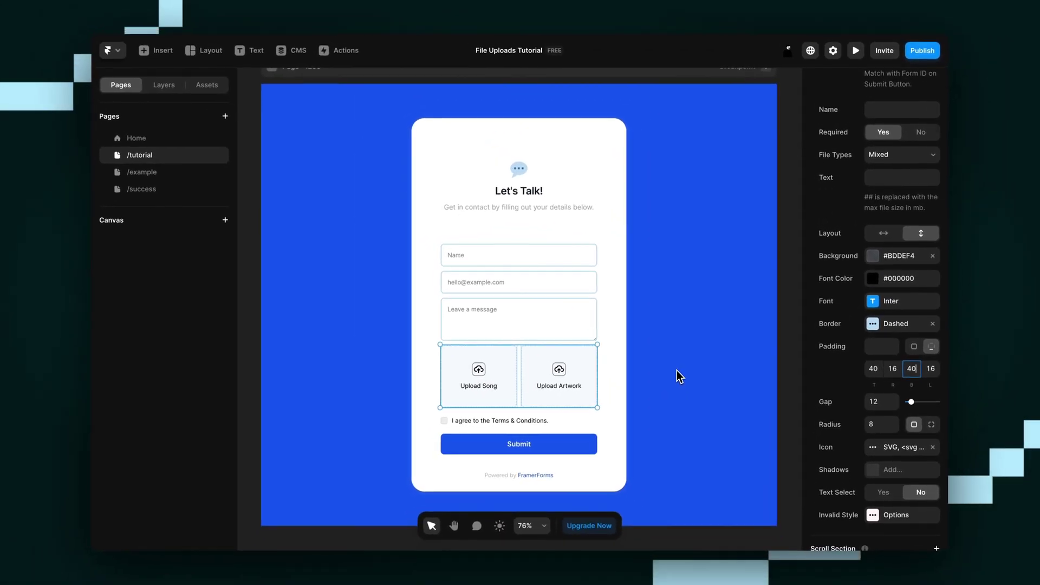
pyautogui.press('Escape')
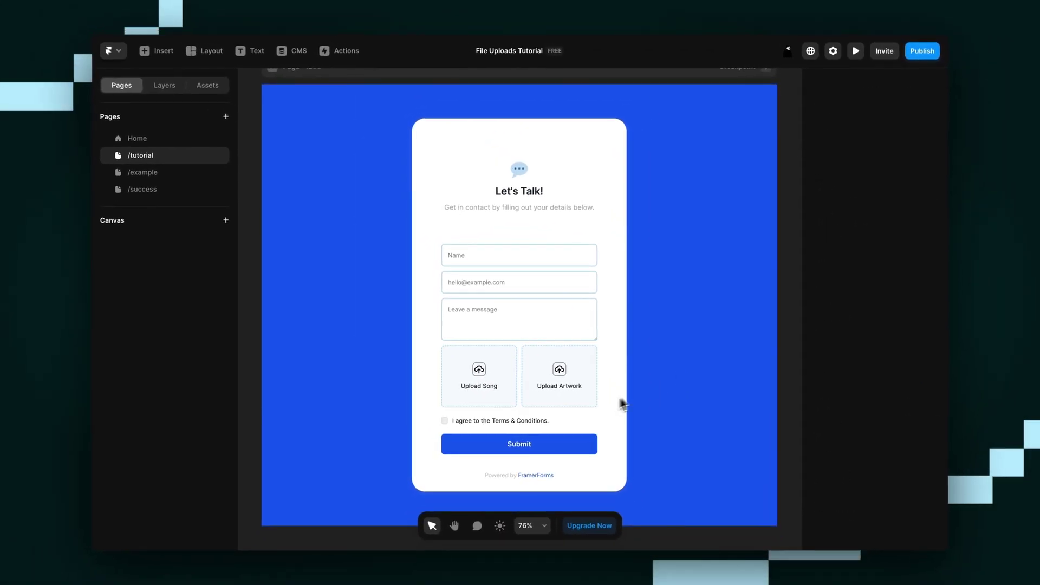
# Step: Open the Upload Song card's Icon property, then go to the browser tab with music icons
pyautogui.click(475, 372)
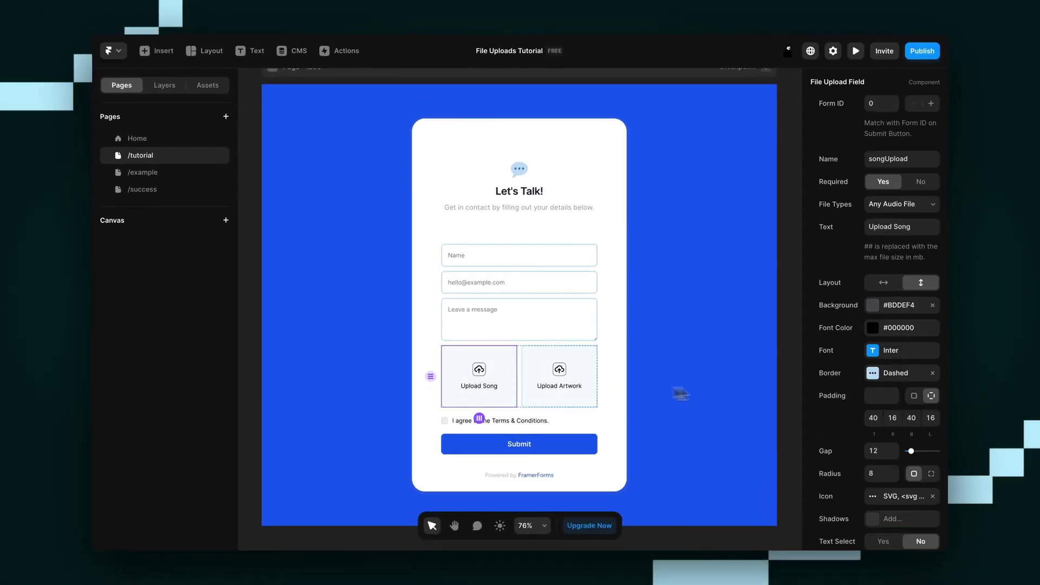
pyautogui.scroll(-3, 862, 407)
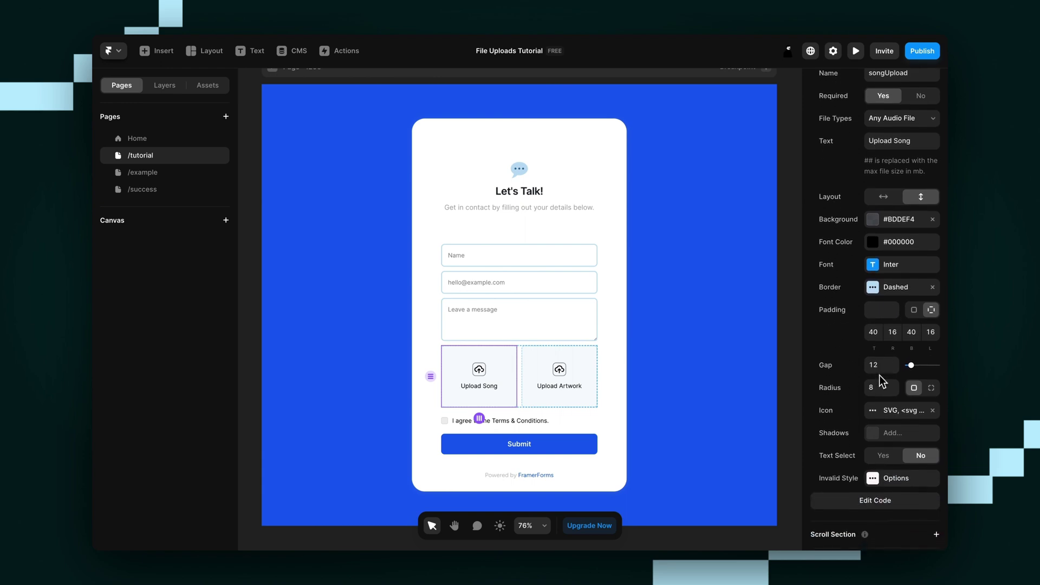
pyautogui.scroll(-1, 859, 407)
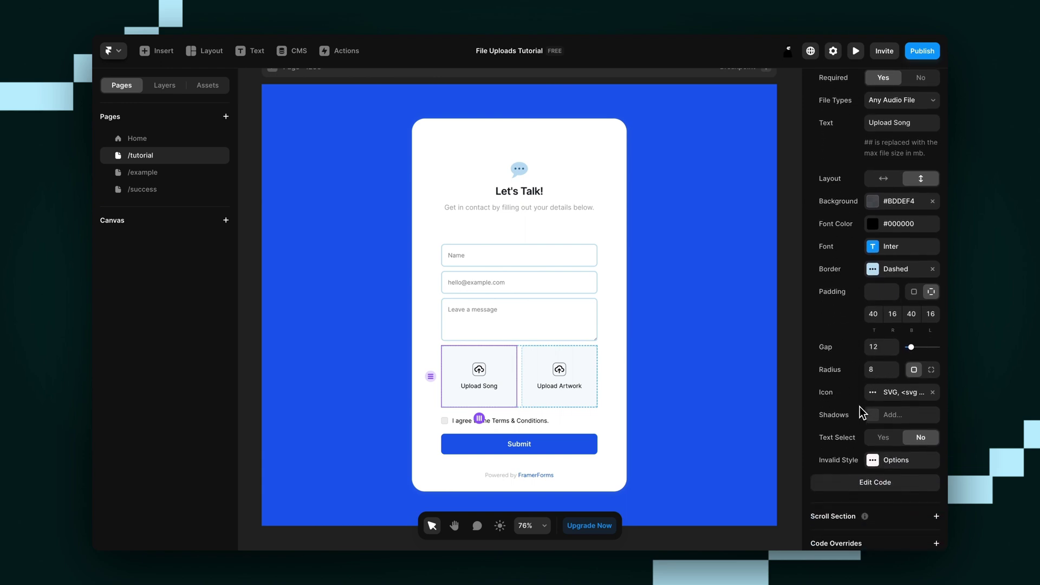
pyautogui.click(900, 394)
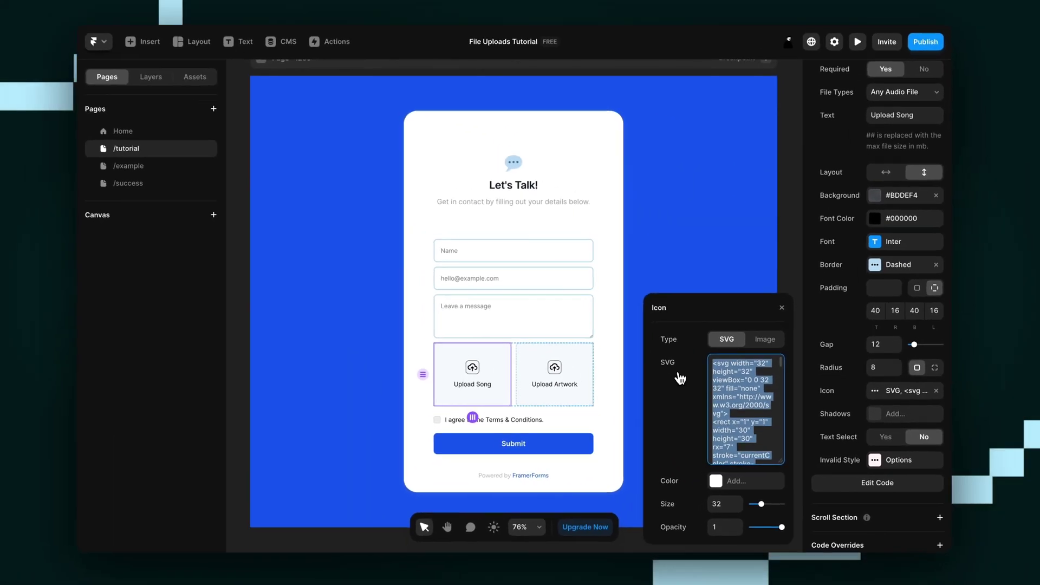
pyautogui.hotkey('ctrl', 'Tab')
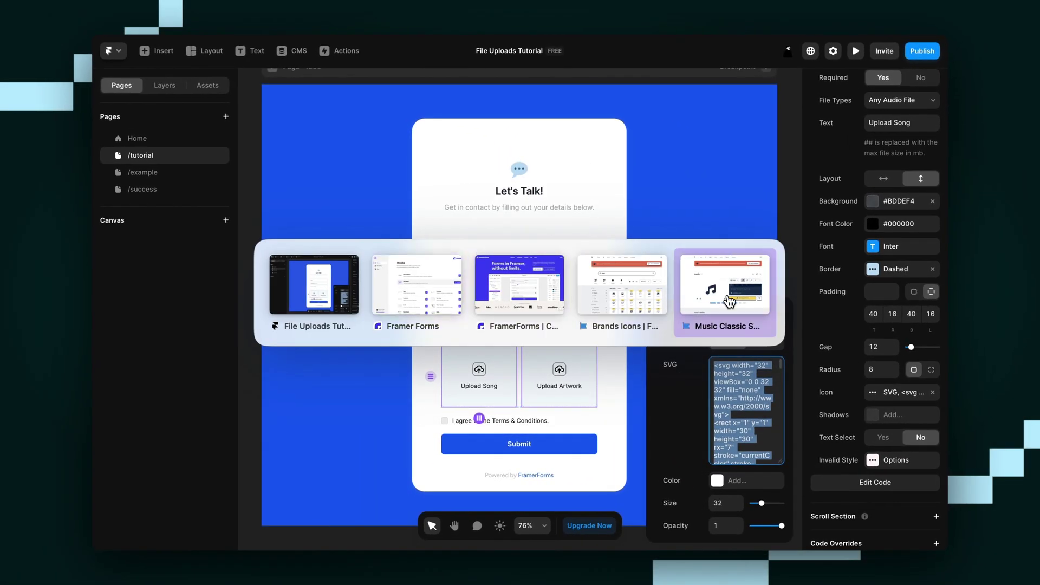
# Step: Copy the SVG code of Font Awesome's solid music icon
pyautogui.click(724, 302)
pyautogui.scroll(-1, 491, 236)
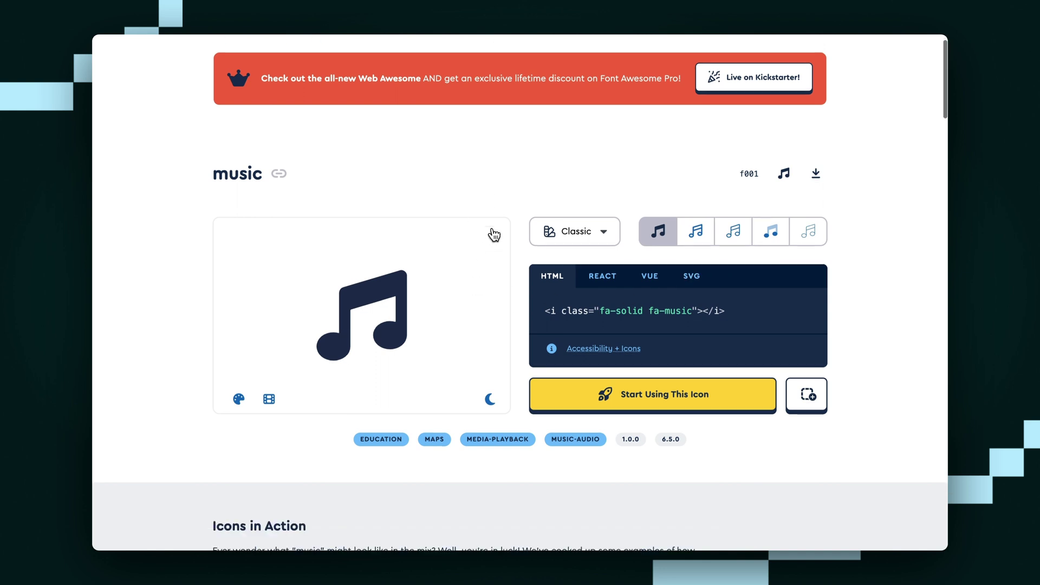
pyautogui.scroll(1, 658, 255)
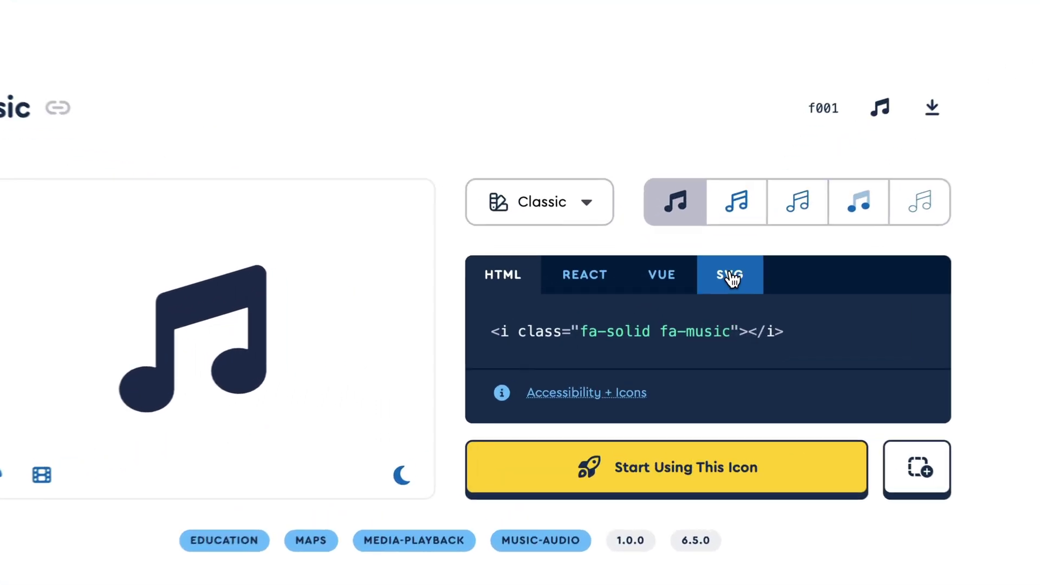
pyautogui.click(684, 312)
pyautogui.click(714, 329)
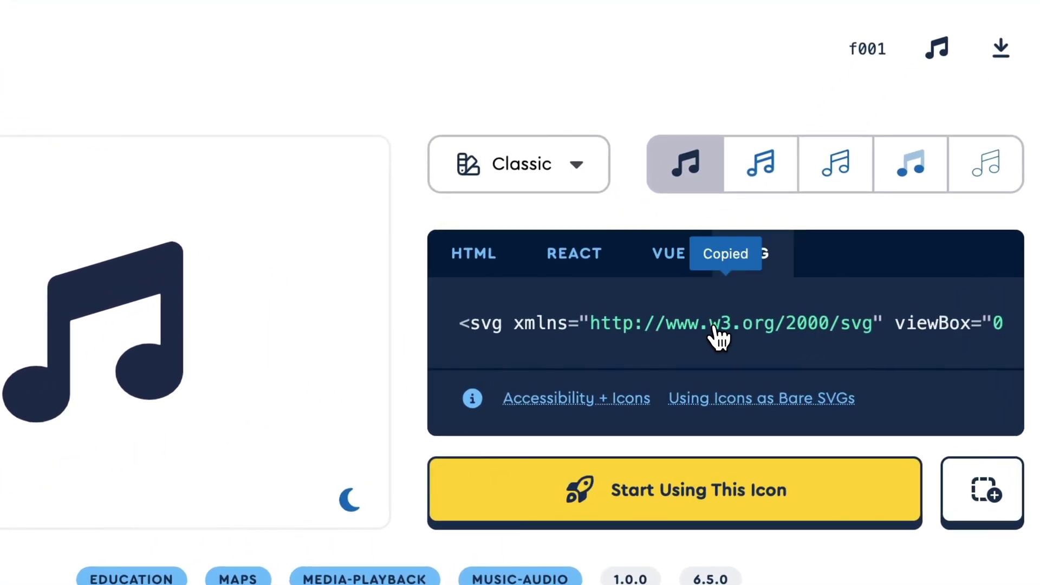
# Step: Paste the music SVG as the Upload Song field's icon, replacing the upload arrow
pyautogui.hotkey('alt', 'Tab')
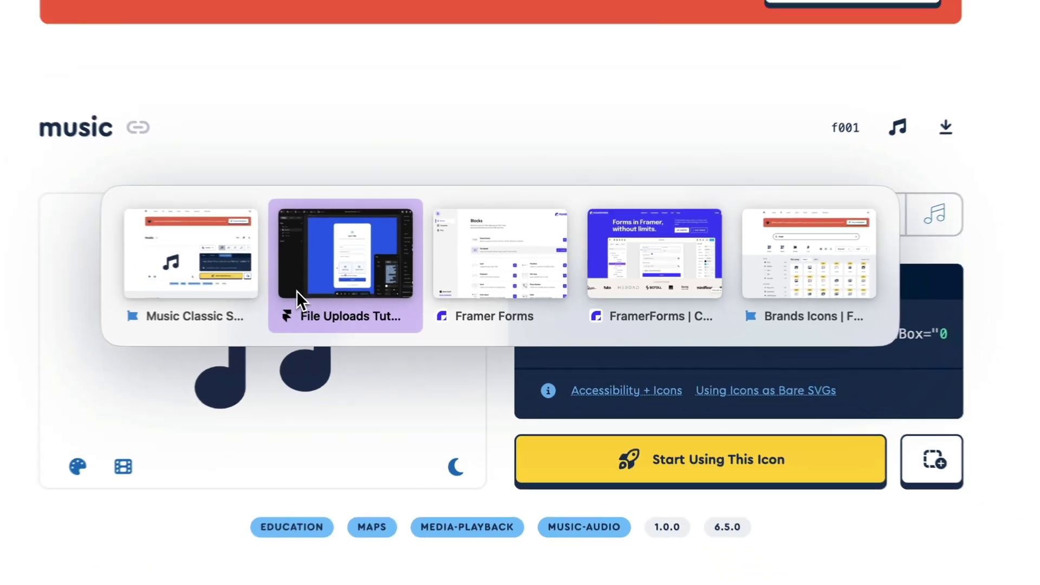
pyautogui.click(297, 291)
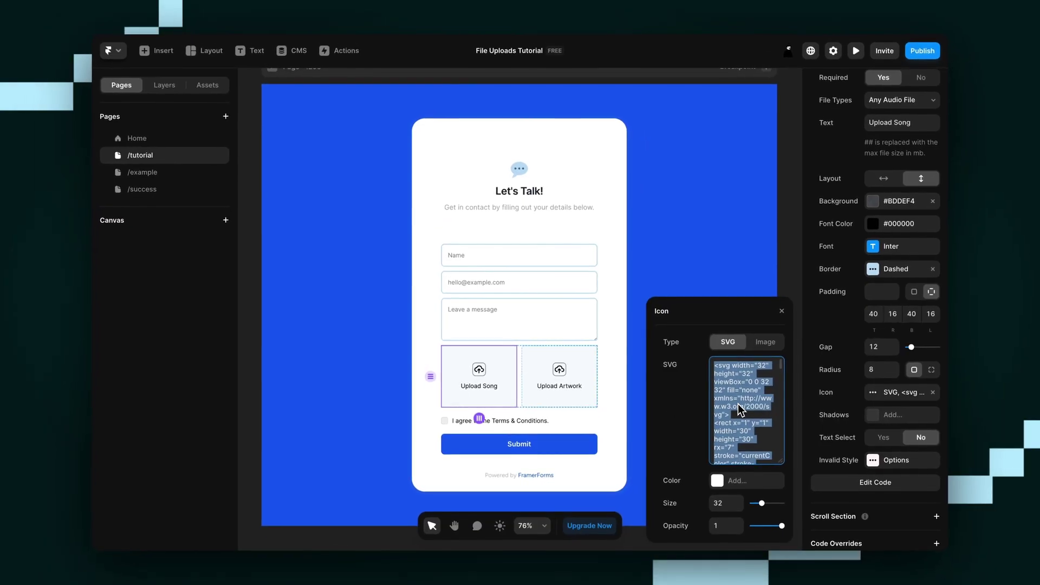
pyautogui.hotkey('ctrl', 'v')
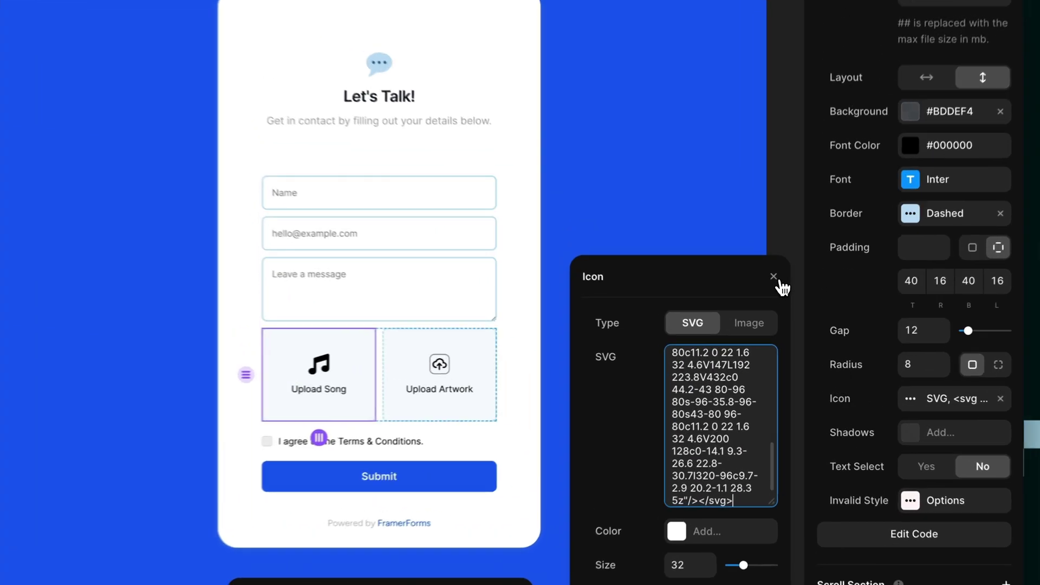
pyautogui.click(782, 310)
pyautogui.click(375, 326)
# Step: Open the solid image icon from Font Awesome's 'image' search and show its SVG code
pyautogui.hotkey('alt', 'Tab')
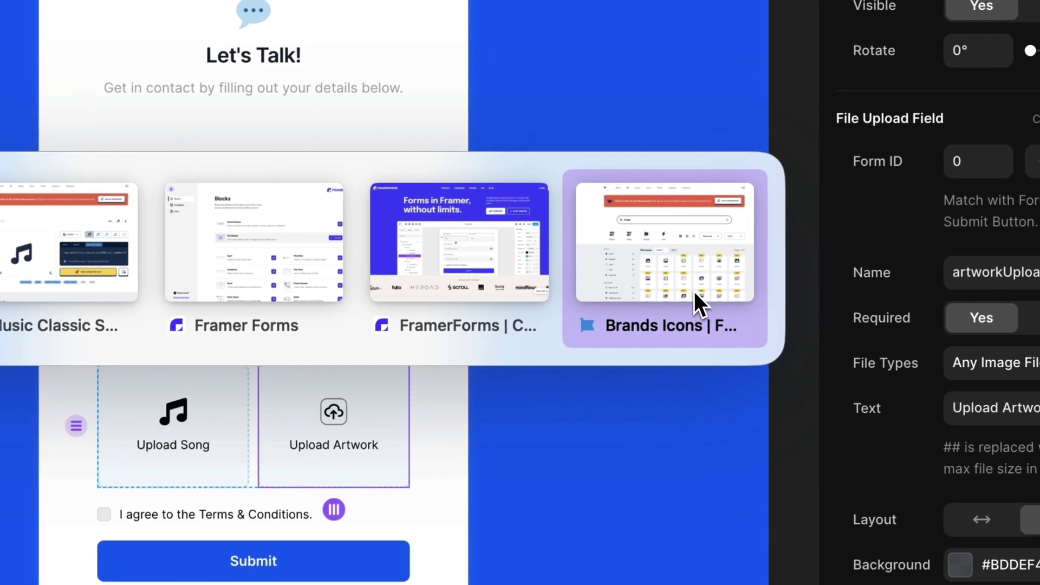
pyautogui.click(698, 259)
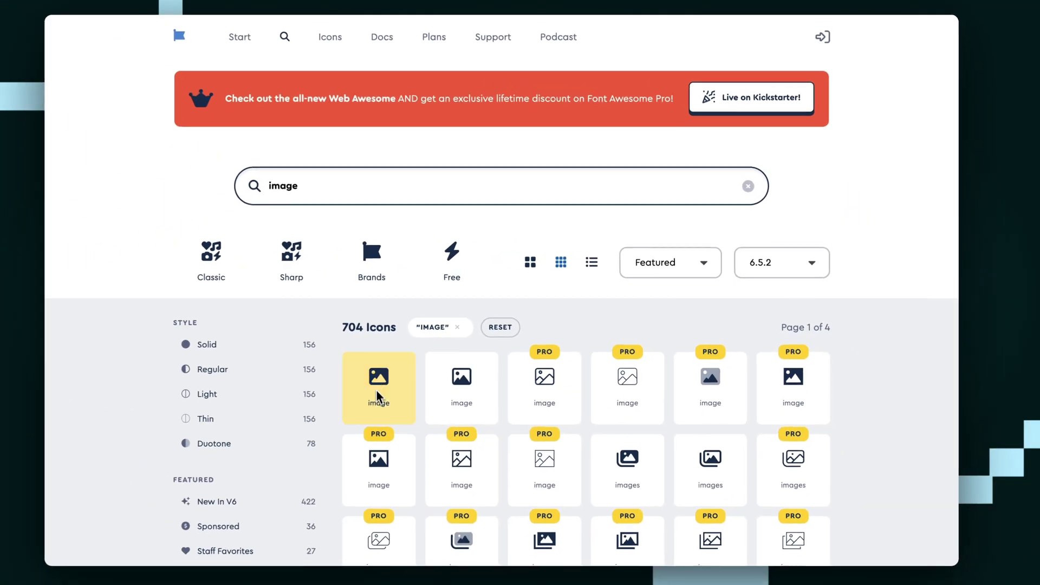
pyautogui.scroll(-1, 401, 388)
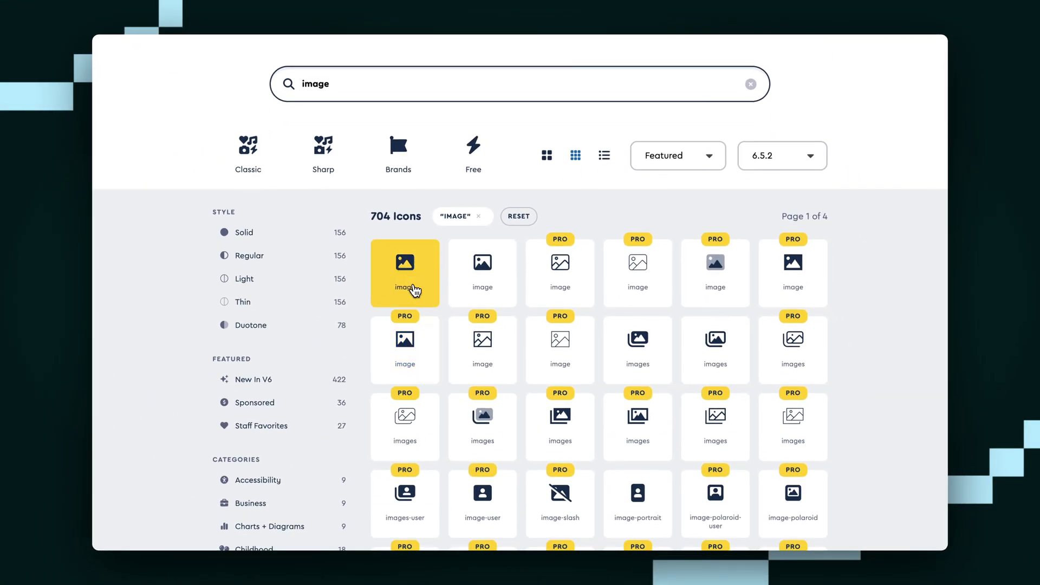
pyautogui.click(416, 284)
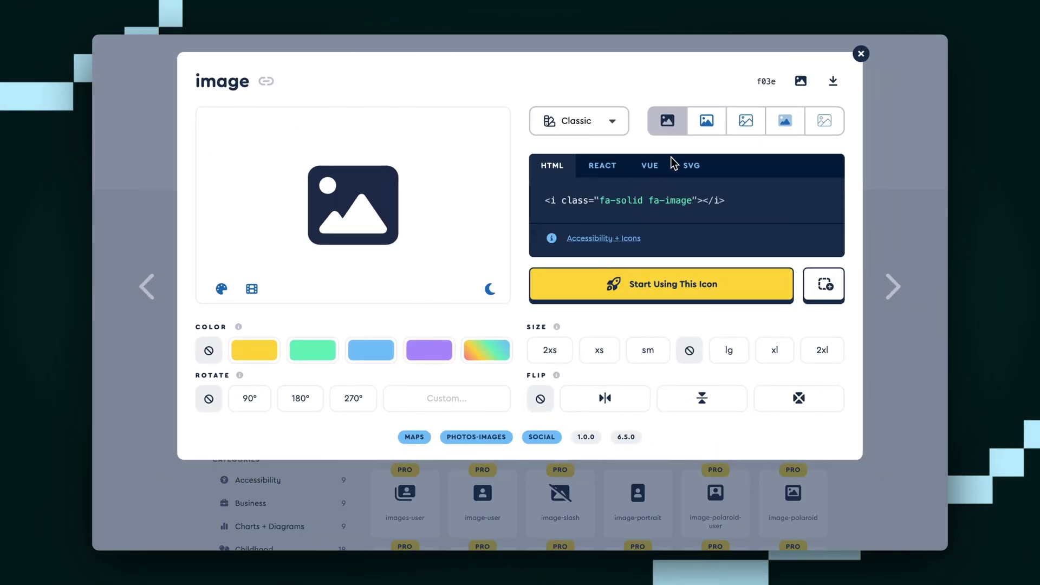
pyautogui.click(693, 168)
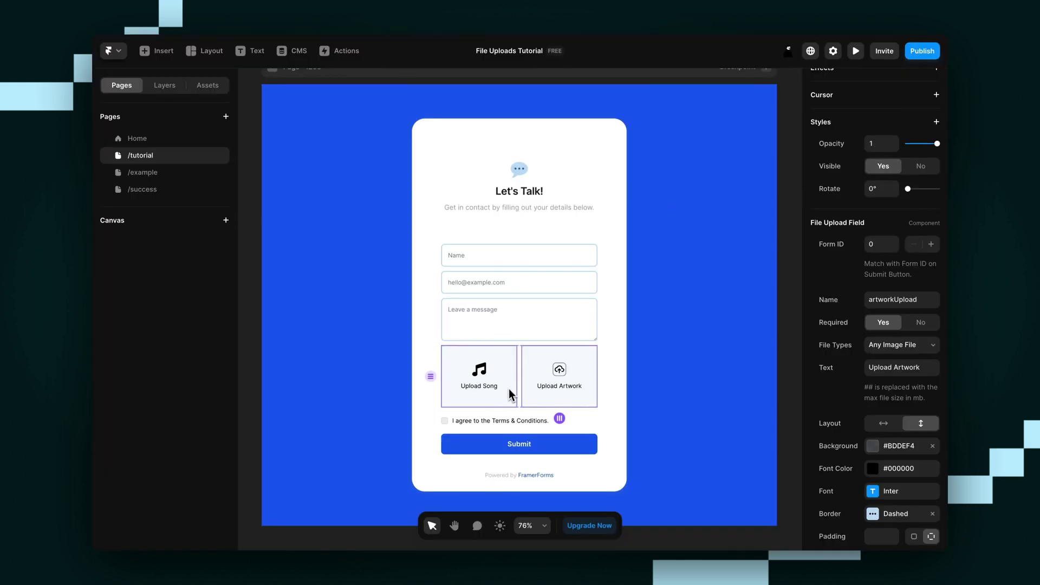
# Step: Paste the image icon's SVG into the Upload Artwork field's Icon property
pyautogui.scroll(-5, 867, 449)
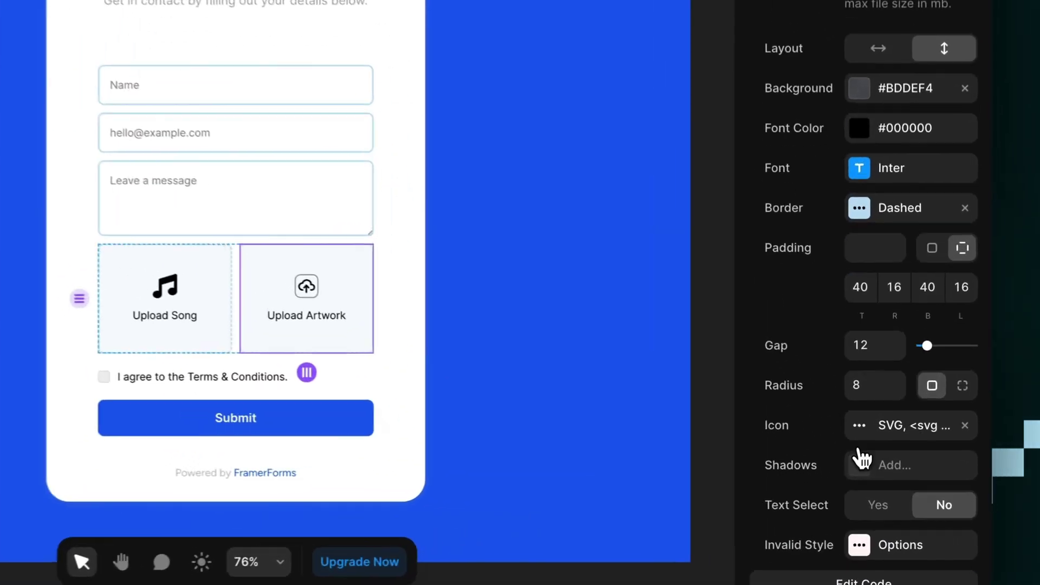
pyautogui.click(869, 447)
pyautogui.hotkey('ctrl', 'v')
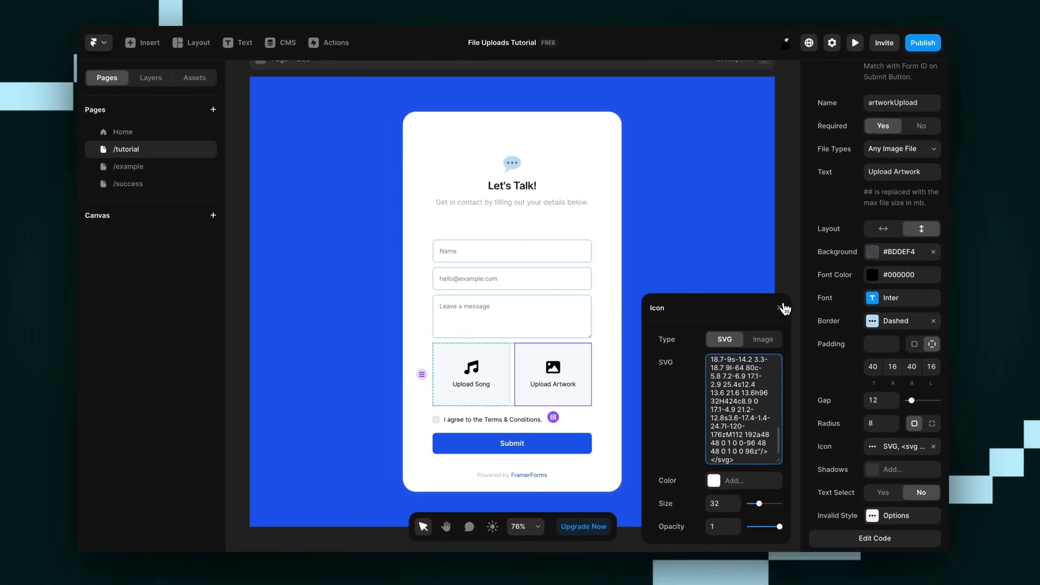
pyautogui.click(673, 144)
pyautogui.click(787, 310)
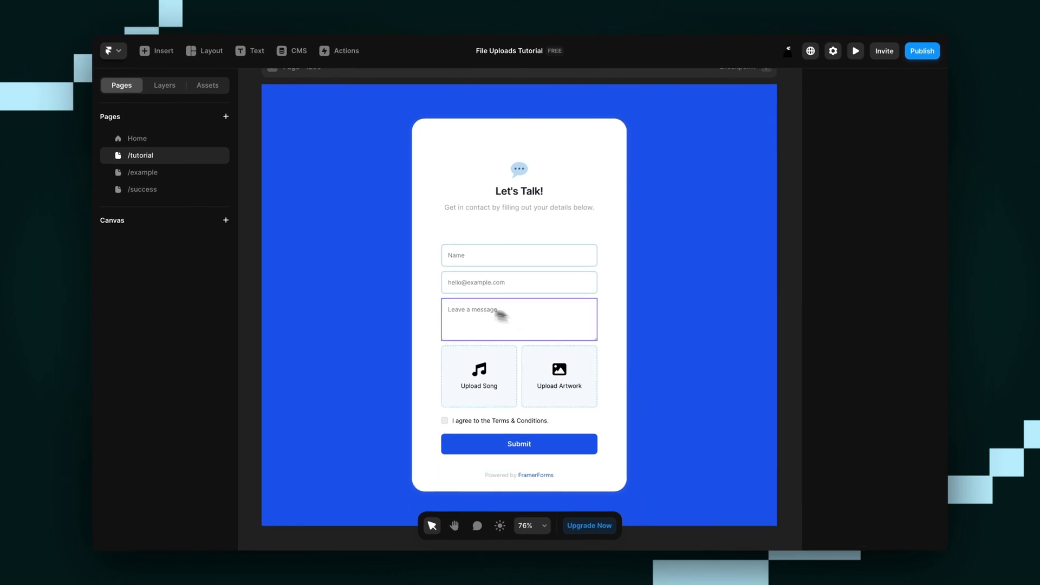
pyautogui.click(535, 368)
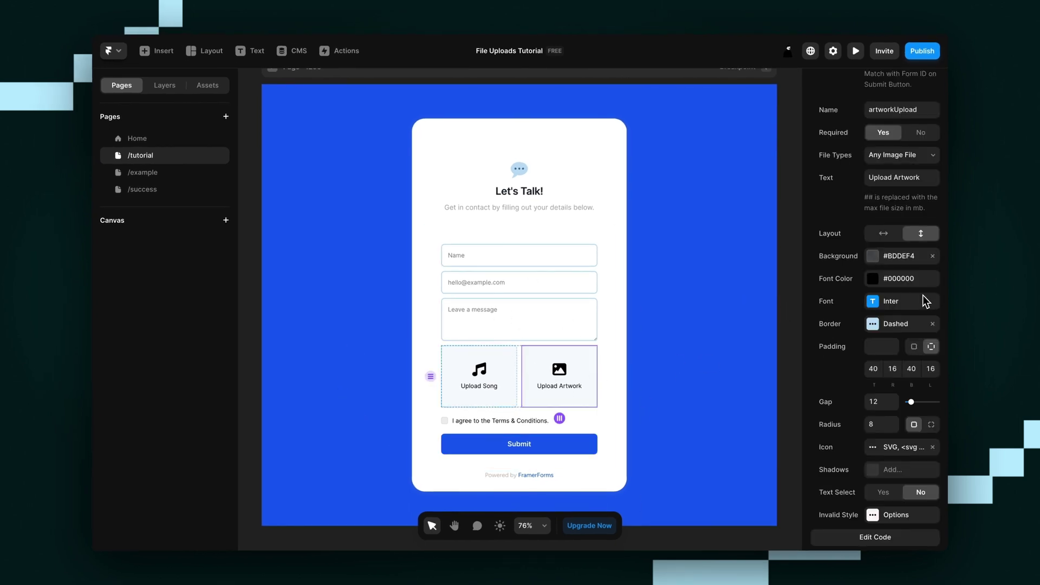
pyautogui.scroll(2, 867, 101)
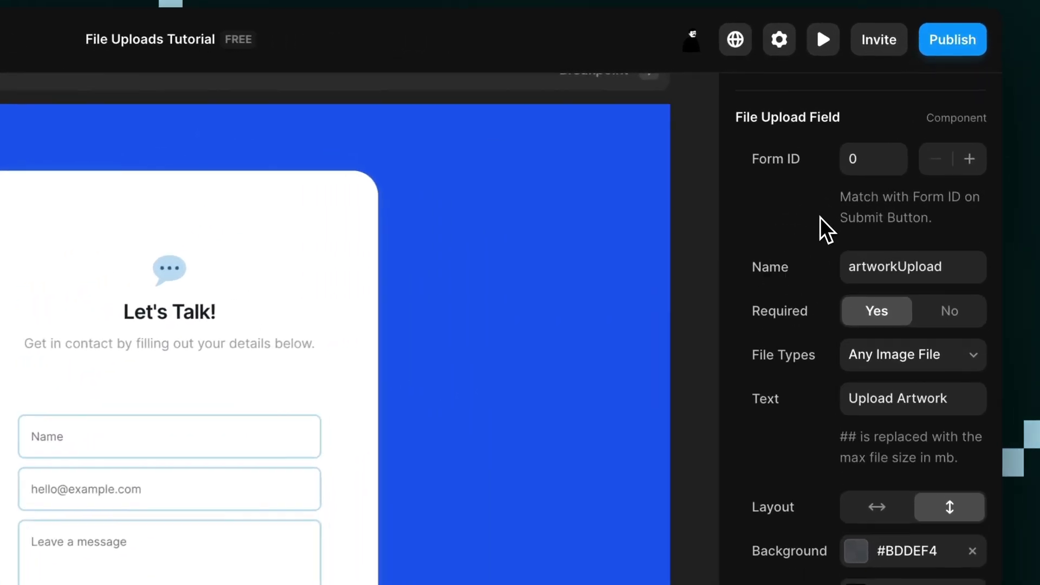
pyautogui.scroll(-4, 812, 411)
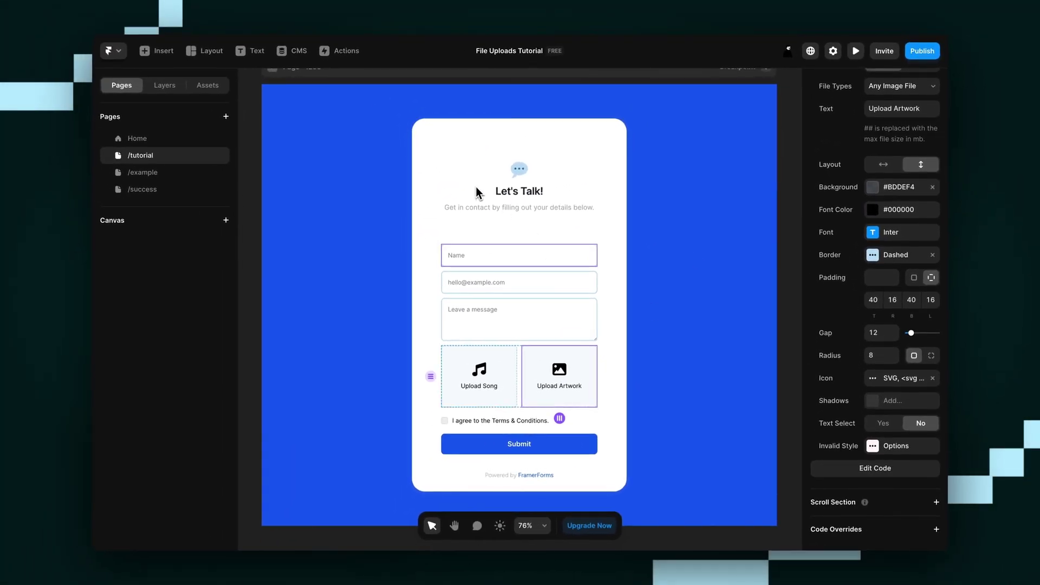
pyautogui.press('Escape')
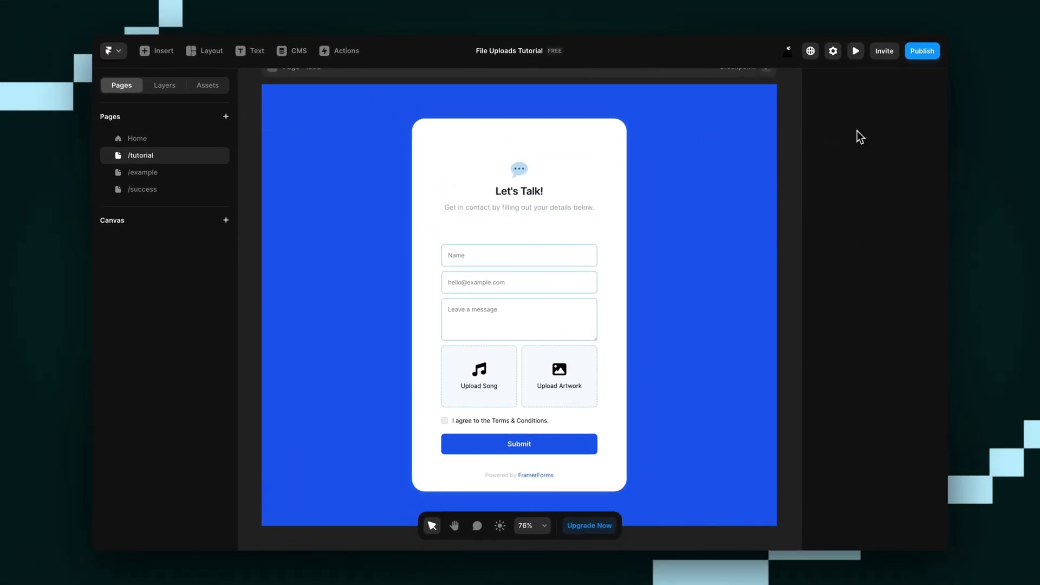
# Step: In live preview, attach Image.png to Upload Artwork and Audio.aif to Upload Song
pyautogui.click(856, 51)
pyautogui.scroll(-3, 696, 248)
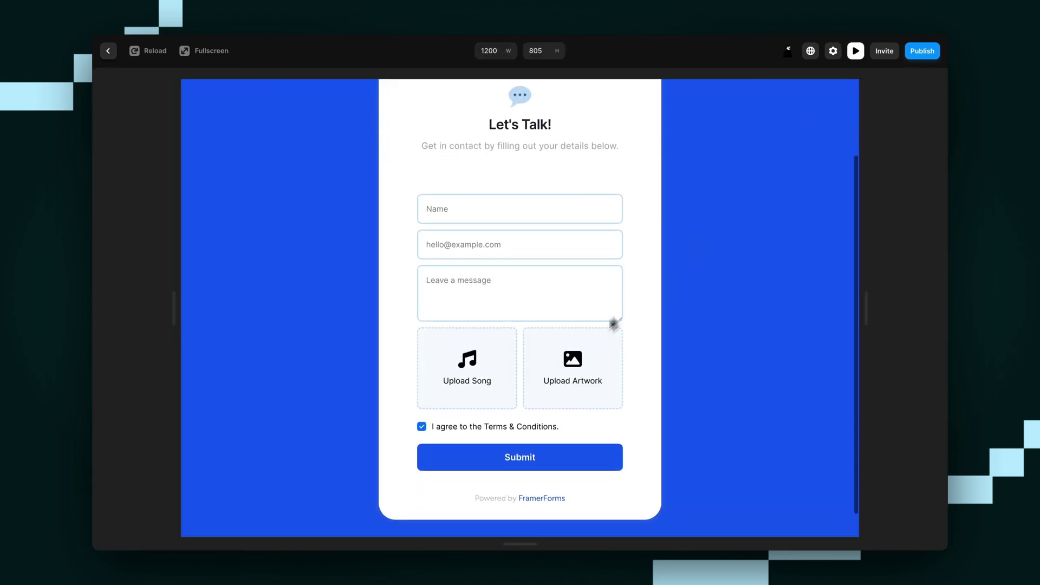
pyautogui.click(480, 369)
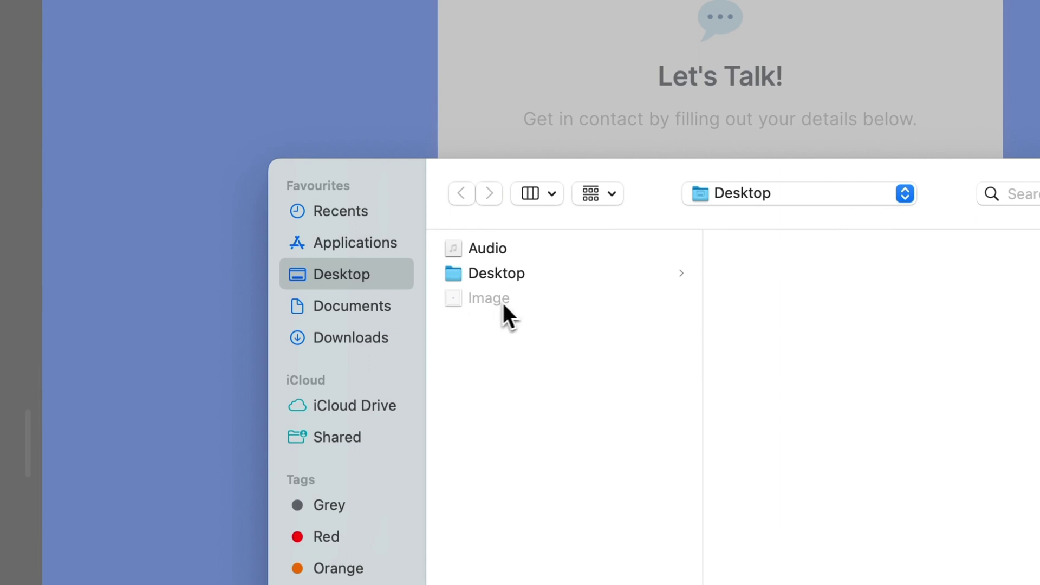
pyautogui.click(482, 252)
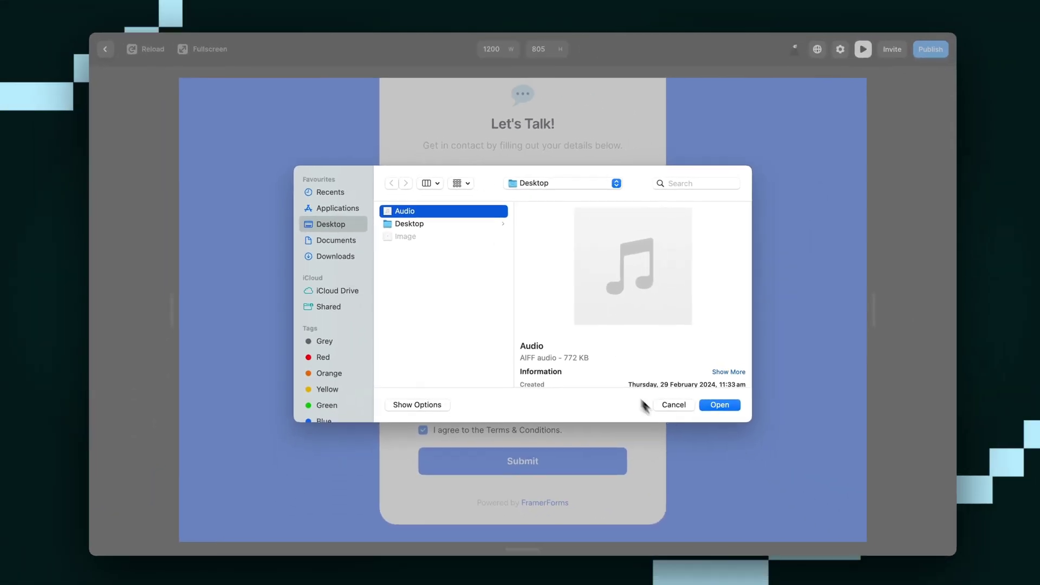
pyautogui.click(673, 405)
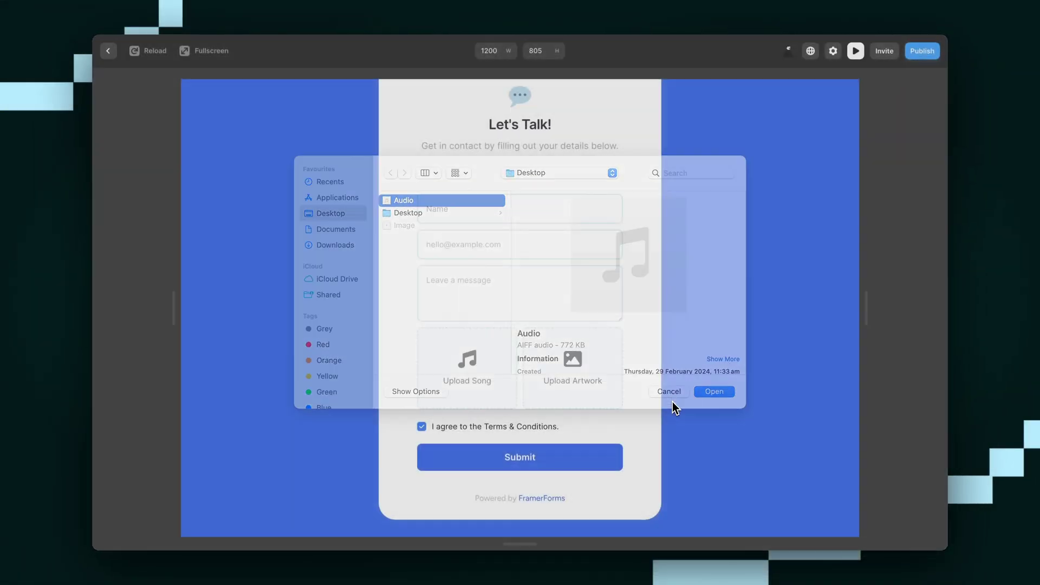
pyautogui.click(565, 377)
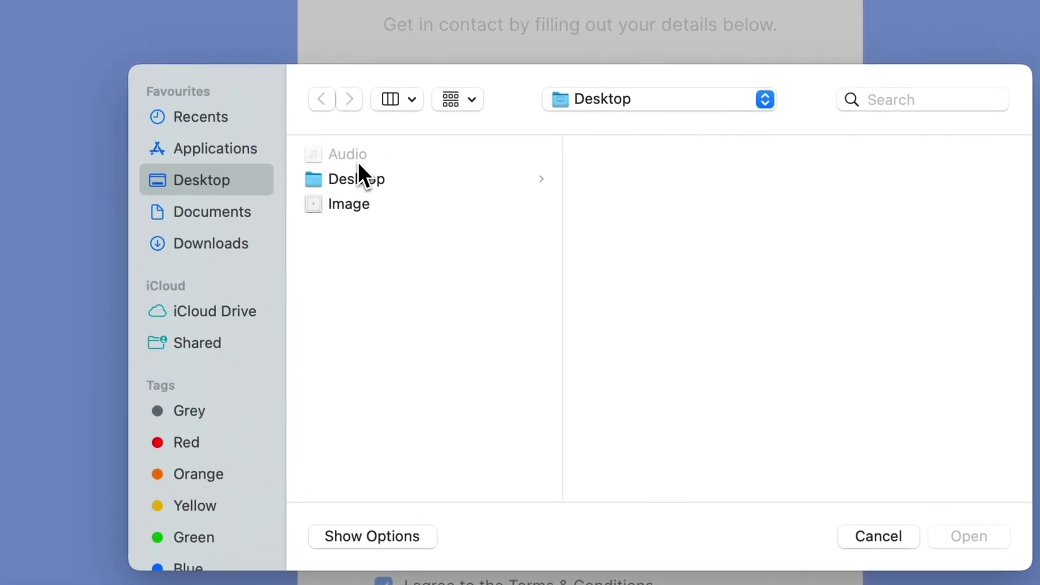
pyautogui.click(357, 211)
pyautogui.click(968, 536)
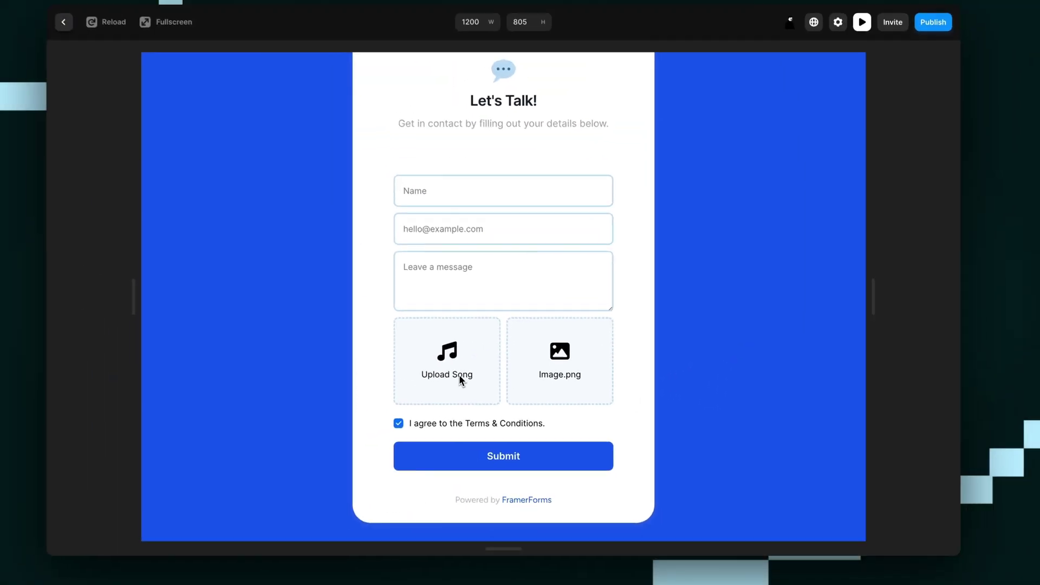
pyautogui.click(428, 366)
pyautogui.click(407, 212)
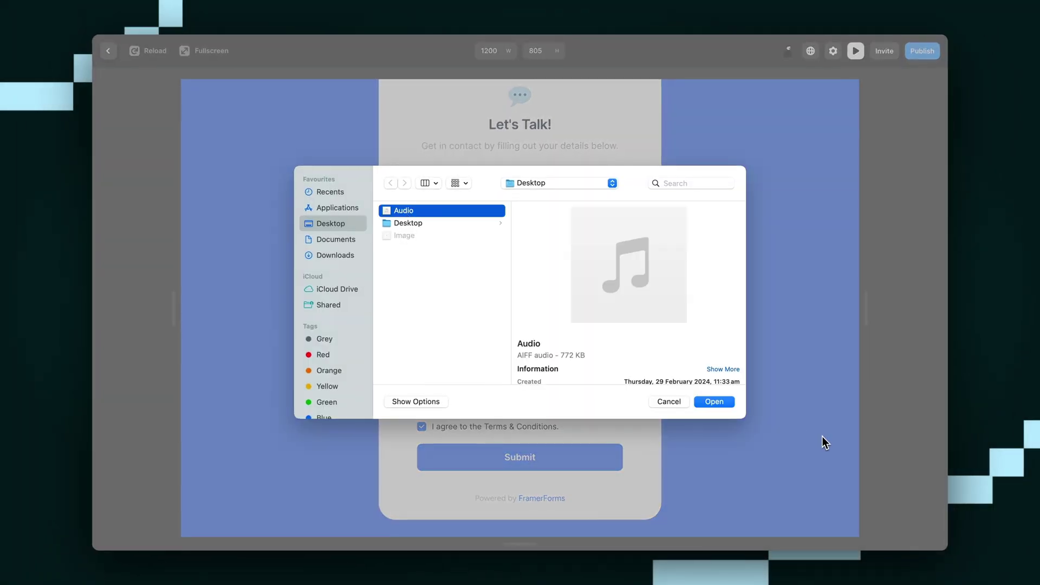
pyautogui.click(723, 405)
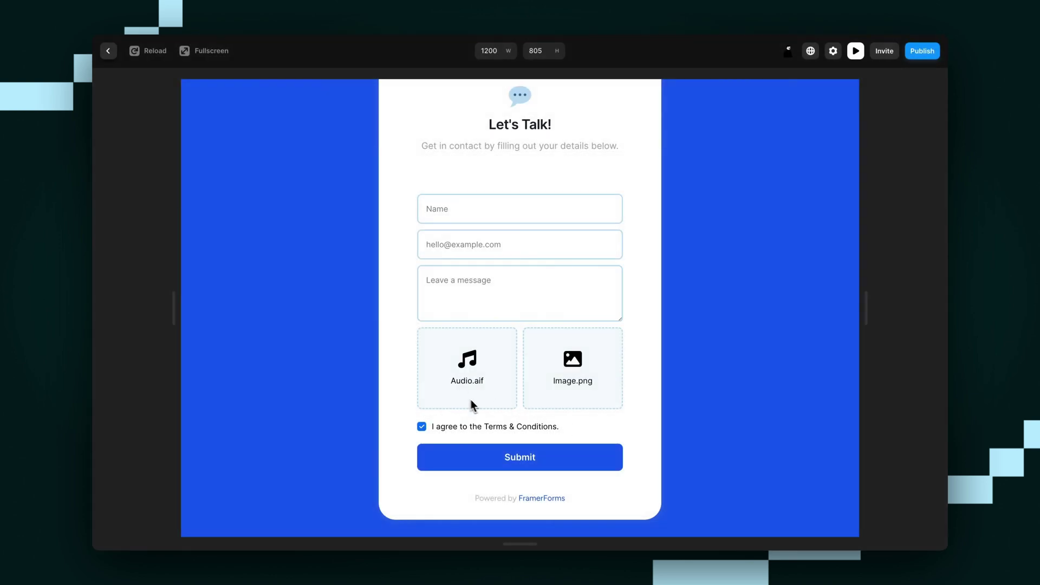